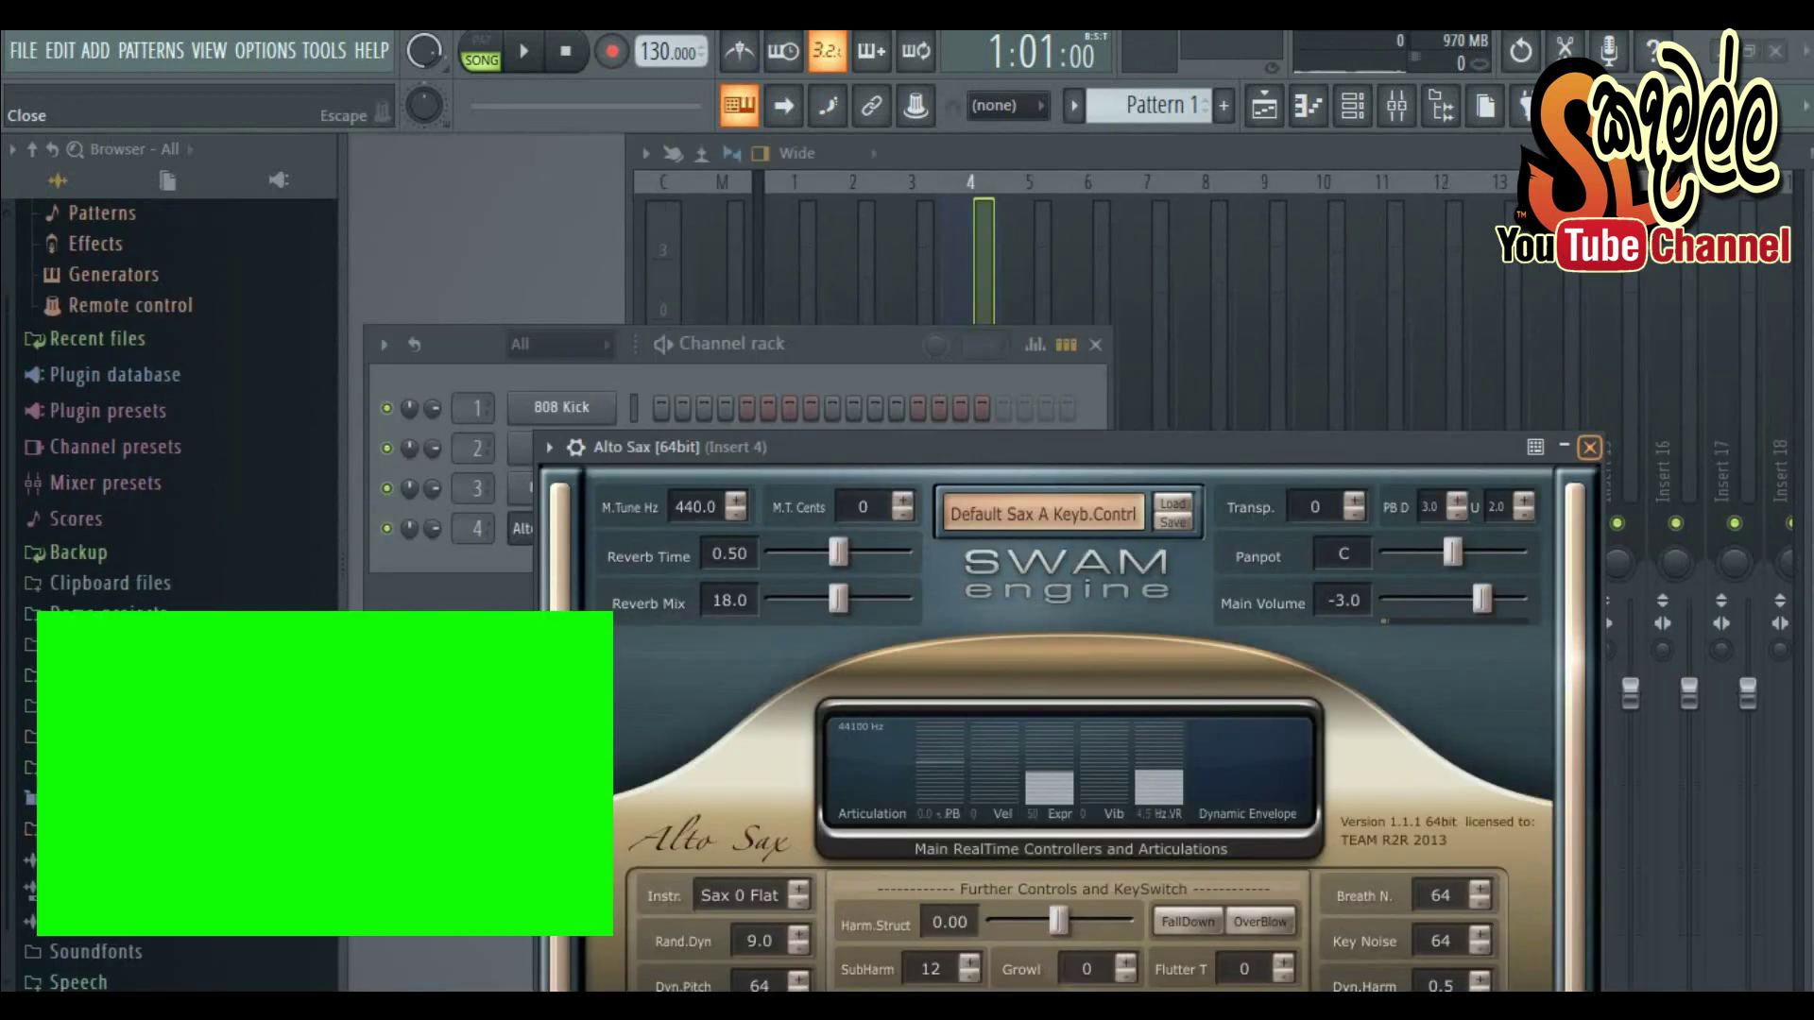
- Open the Alto Sax instrument from the channel rack and move its window up so the whole interface fits
{"action": "right_click", "coordinate": [572, 529]}
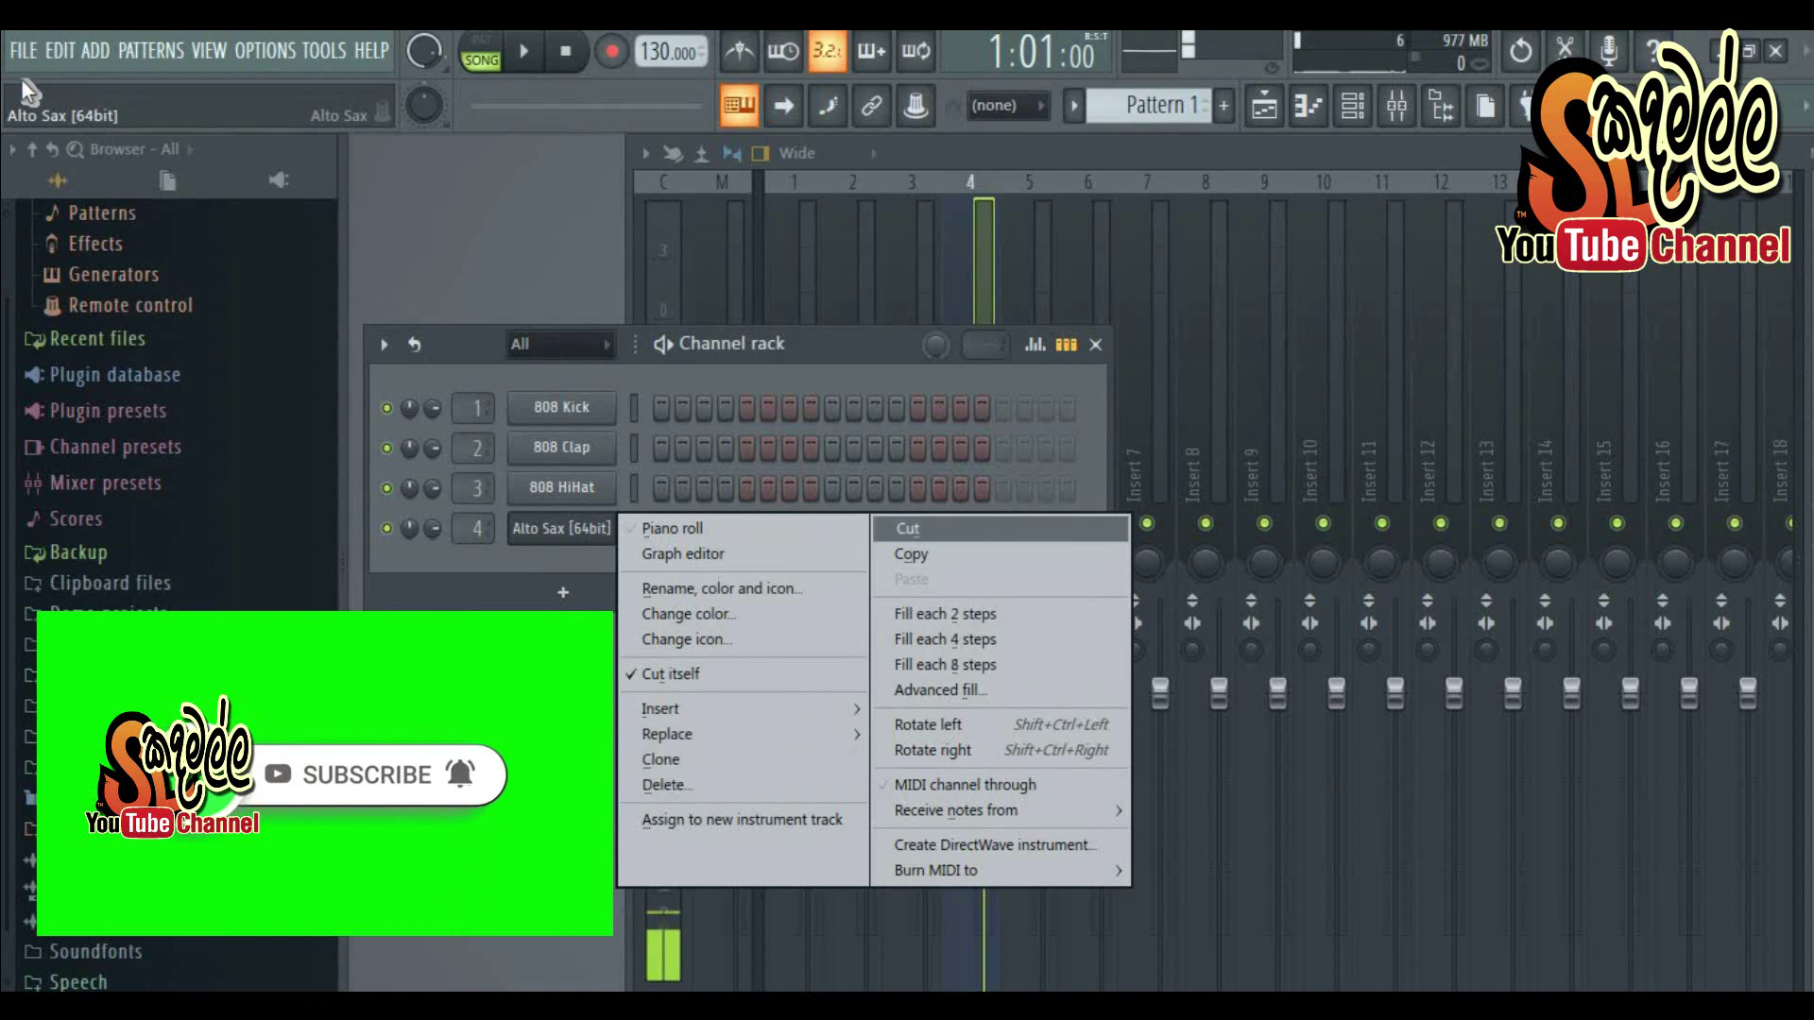
{"action": "left_click", "coordinate": [445, 632]}
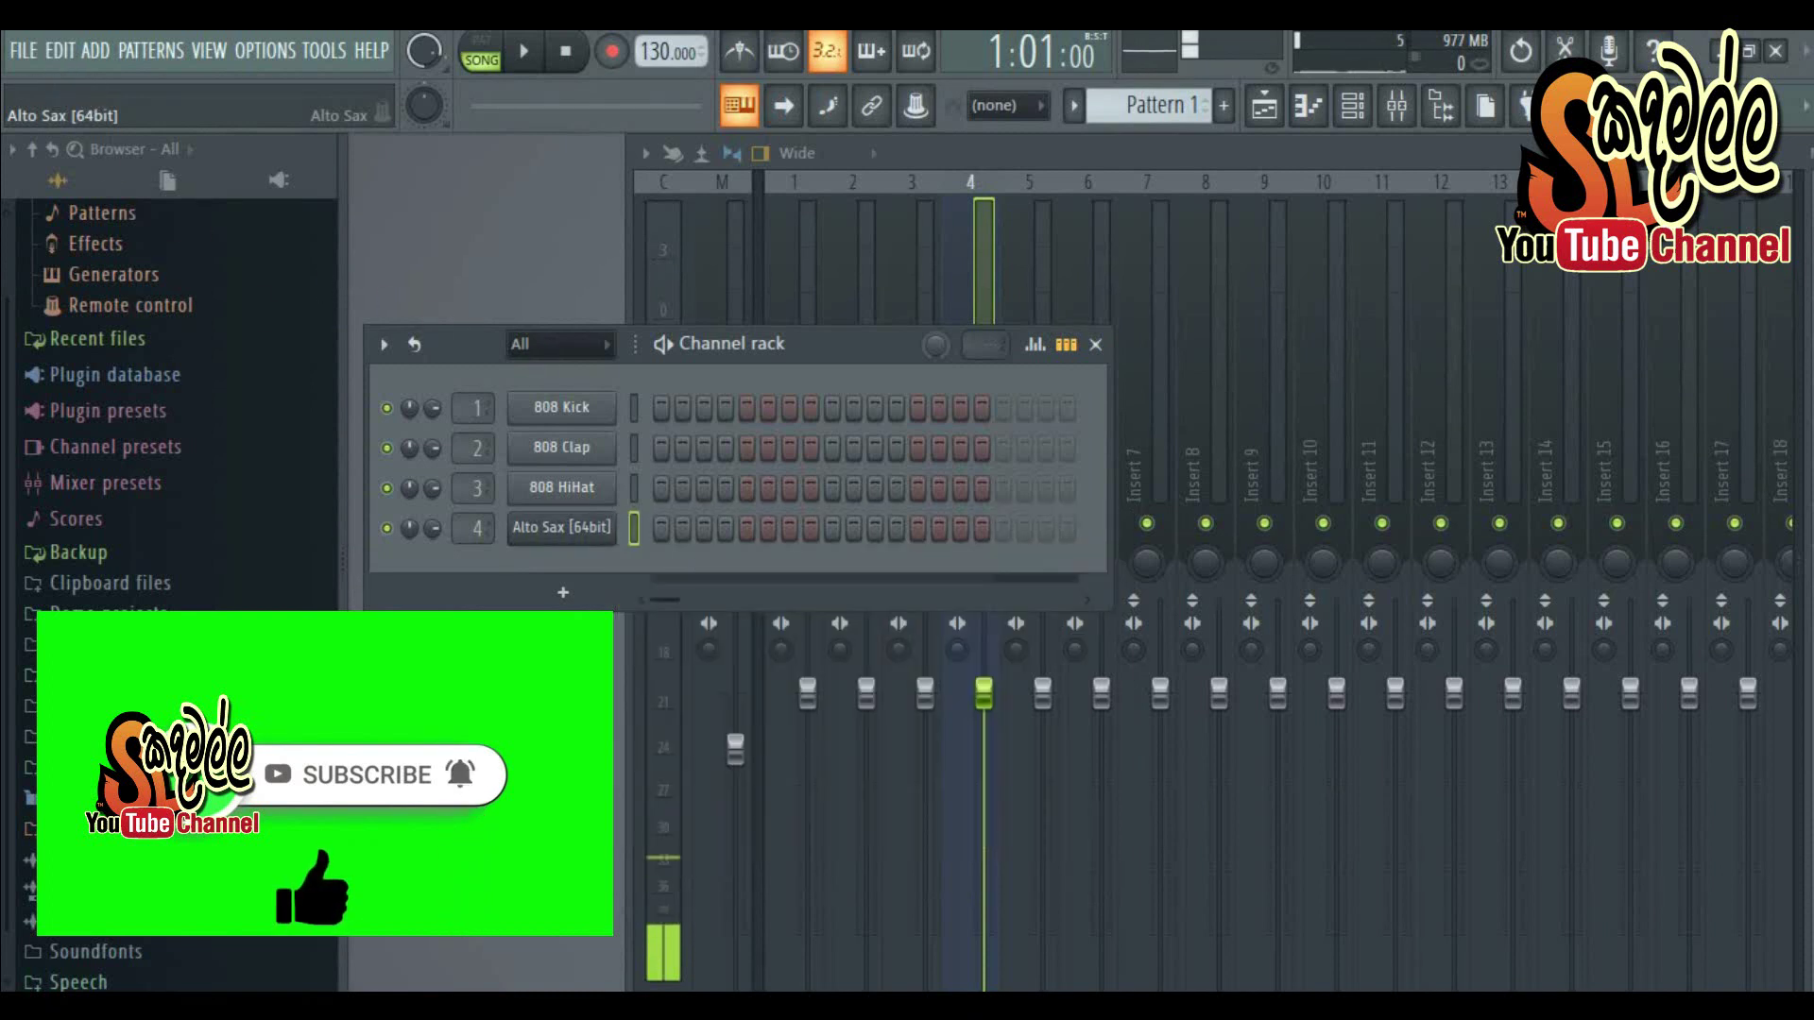
{"action": "left_click", "coordinate": [571, 530]}
{"action": "left_click_drag", "start_coordinate": [990, 446], "coordinate": [900, 163]}
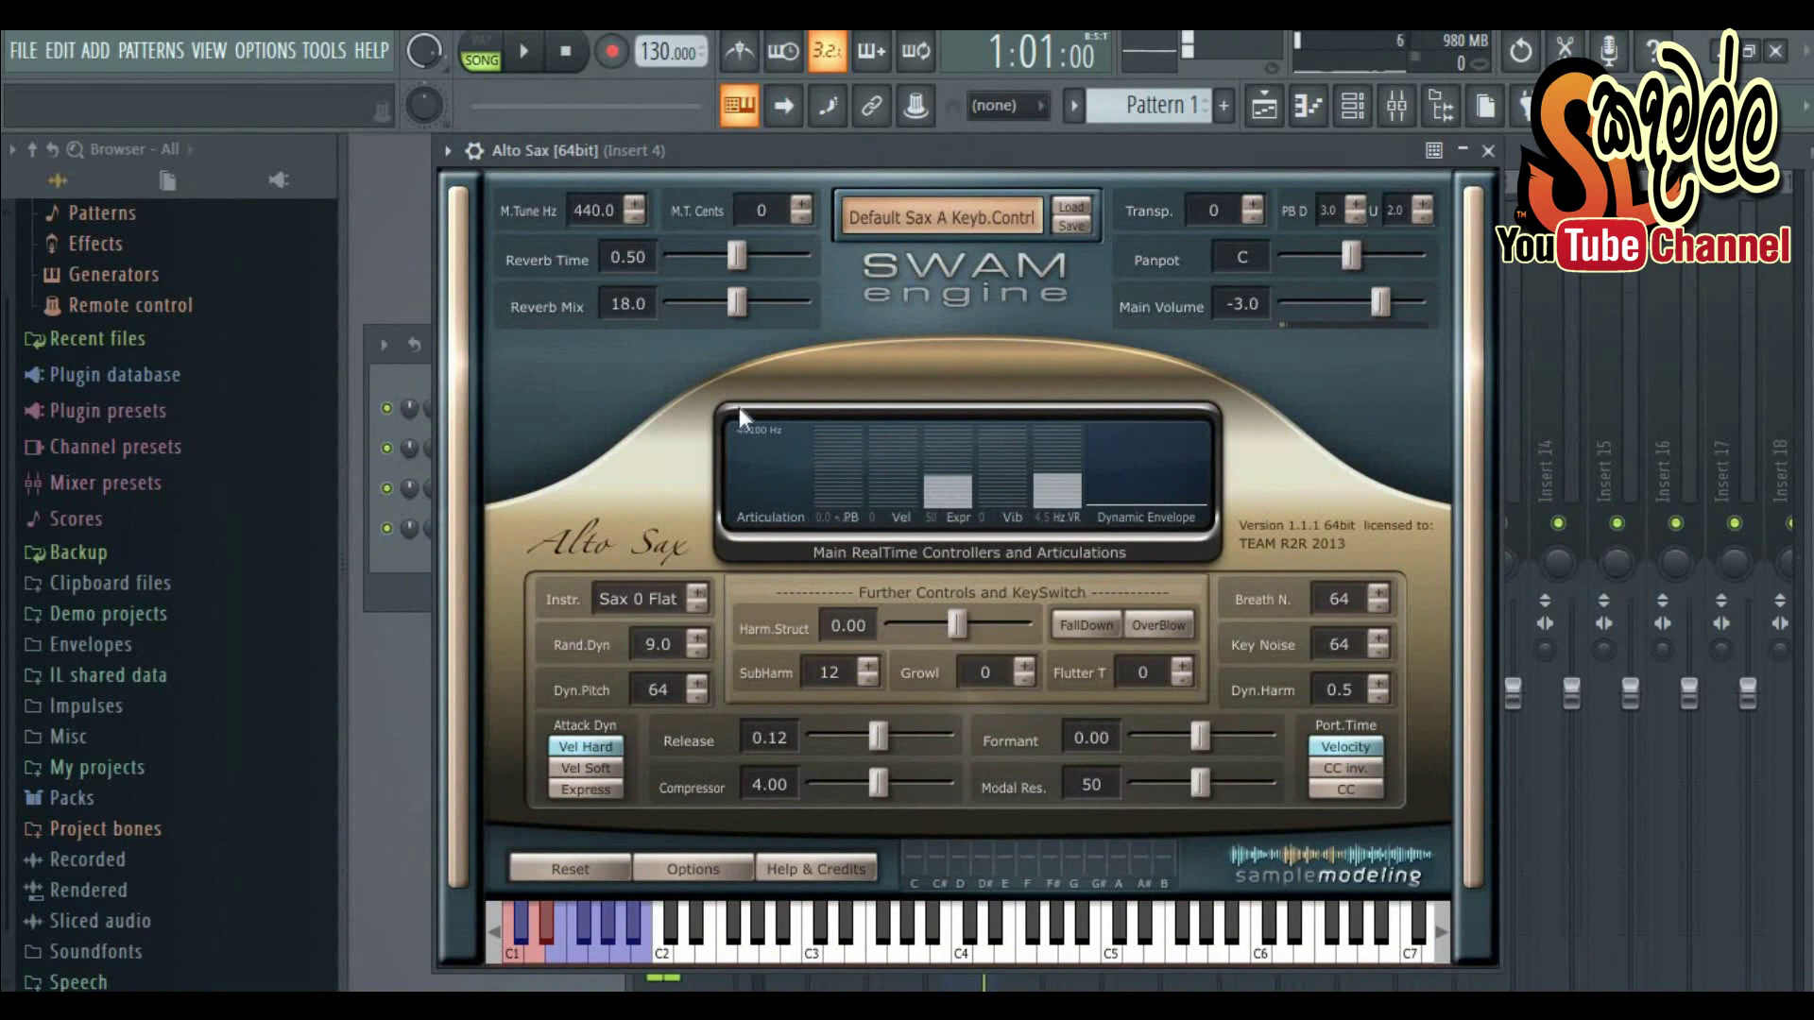
- Browse the Alto Sax parameters, set MIDI CC #1 (Modulation wheel) to about 46.5 and raise MIDI CC #11 (Expression controller)
{"action": "left_click", "coordinate": [448, 151]}
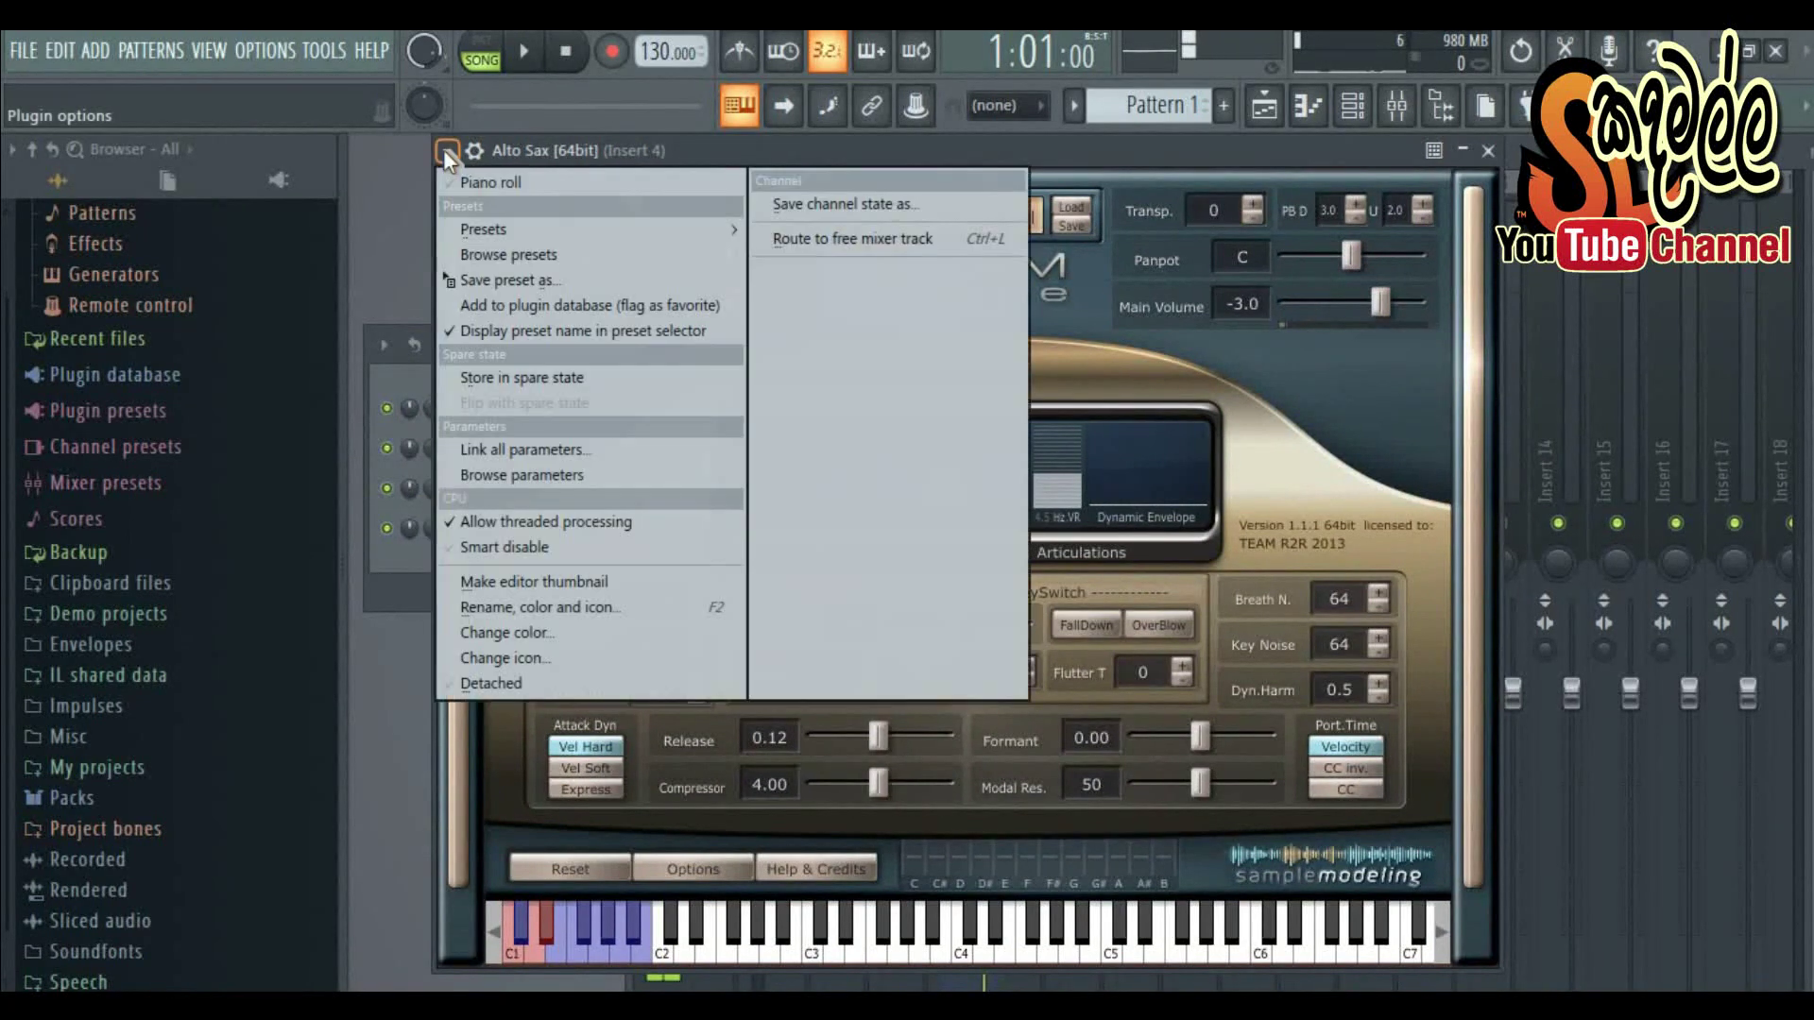
{"action": "left_click", "coordinate": [510, 476]}
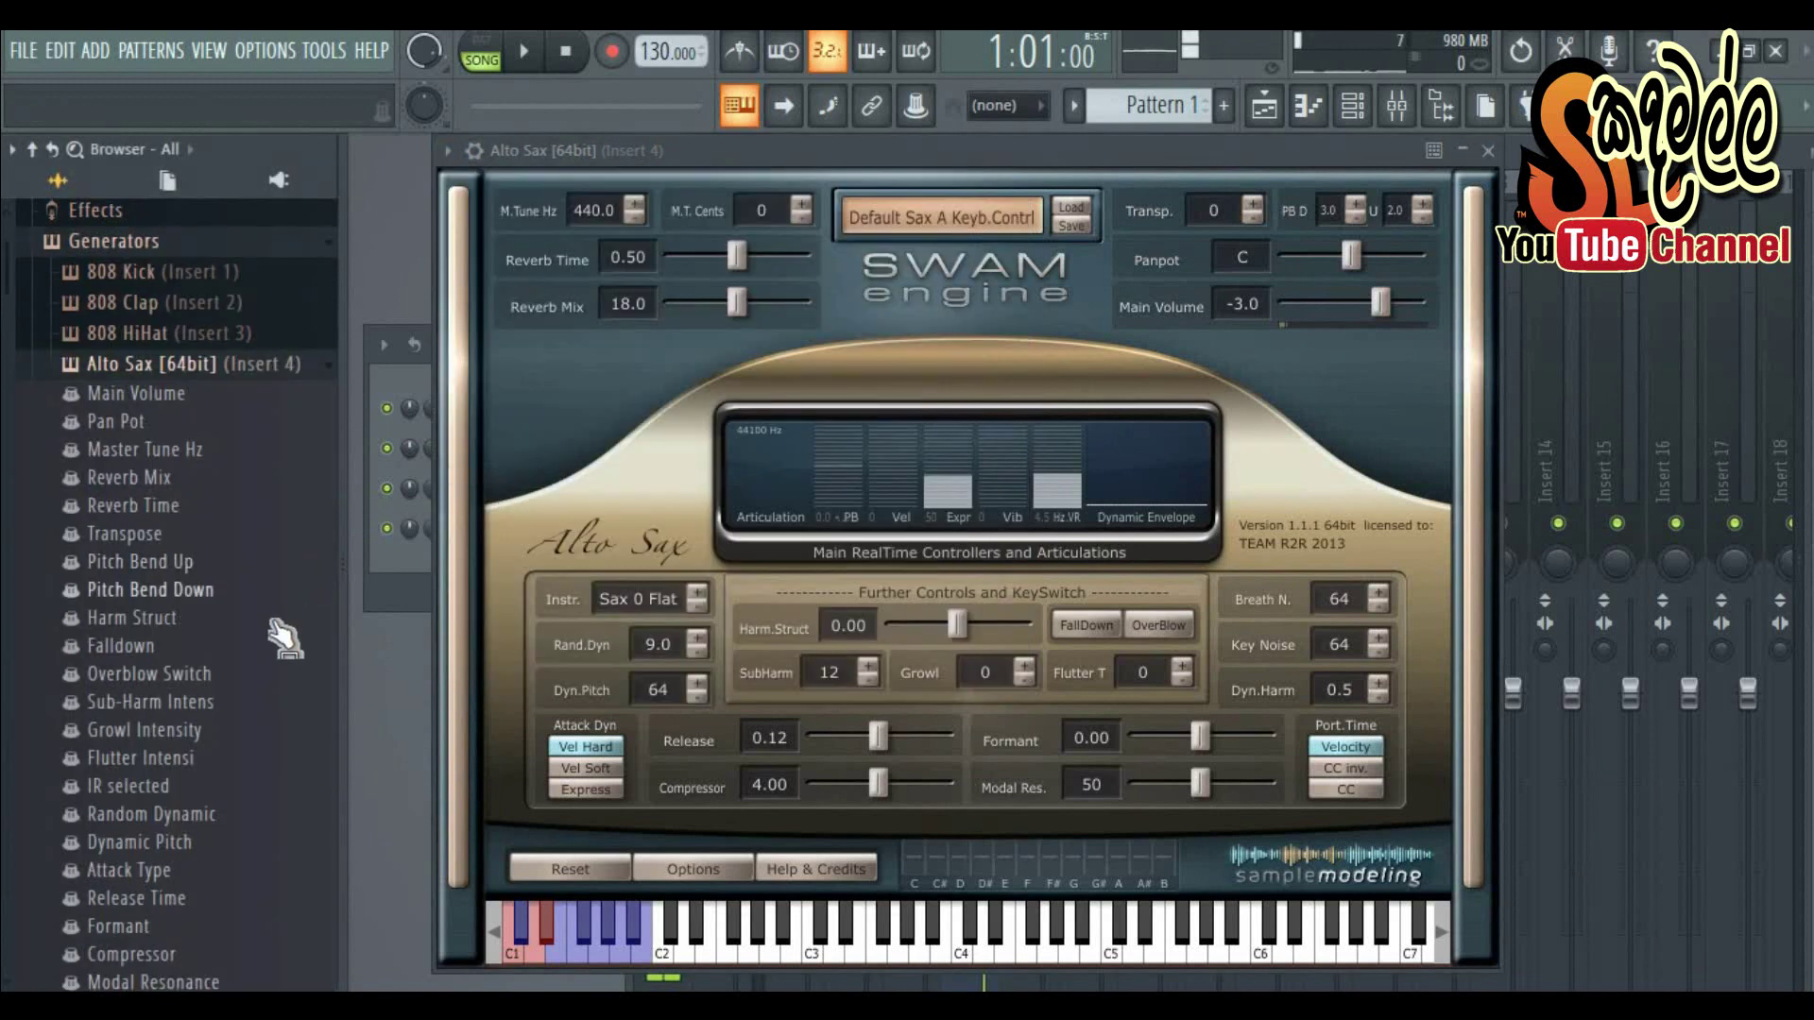
{"action": "scroll", "coordinate": [286, 643], "scroll_direction": "down", "scroll_amount": 4}
{"action": "scroll", "coordinate": [282, 633], "scroll_direction": "down", "scroll_amount": 12}
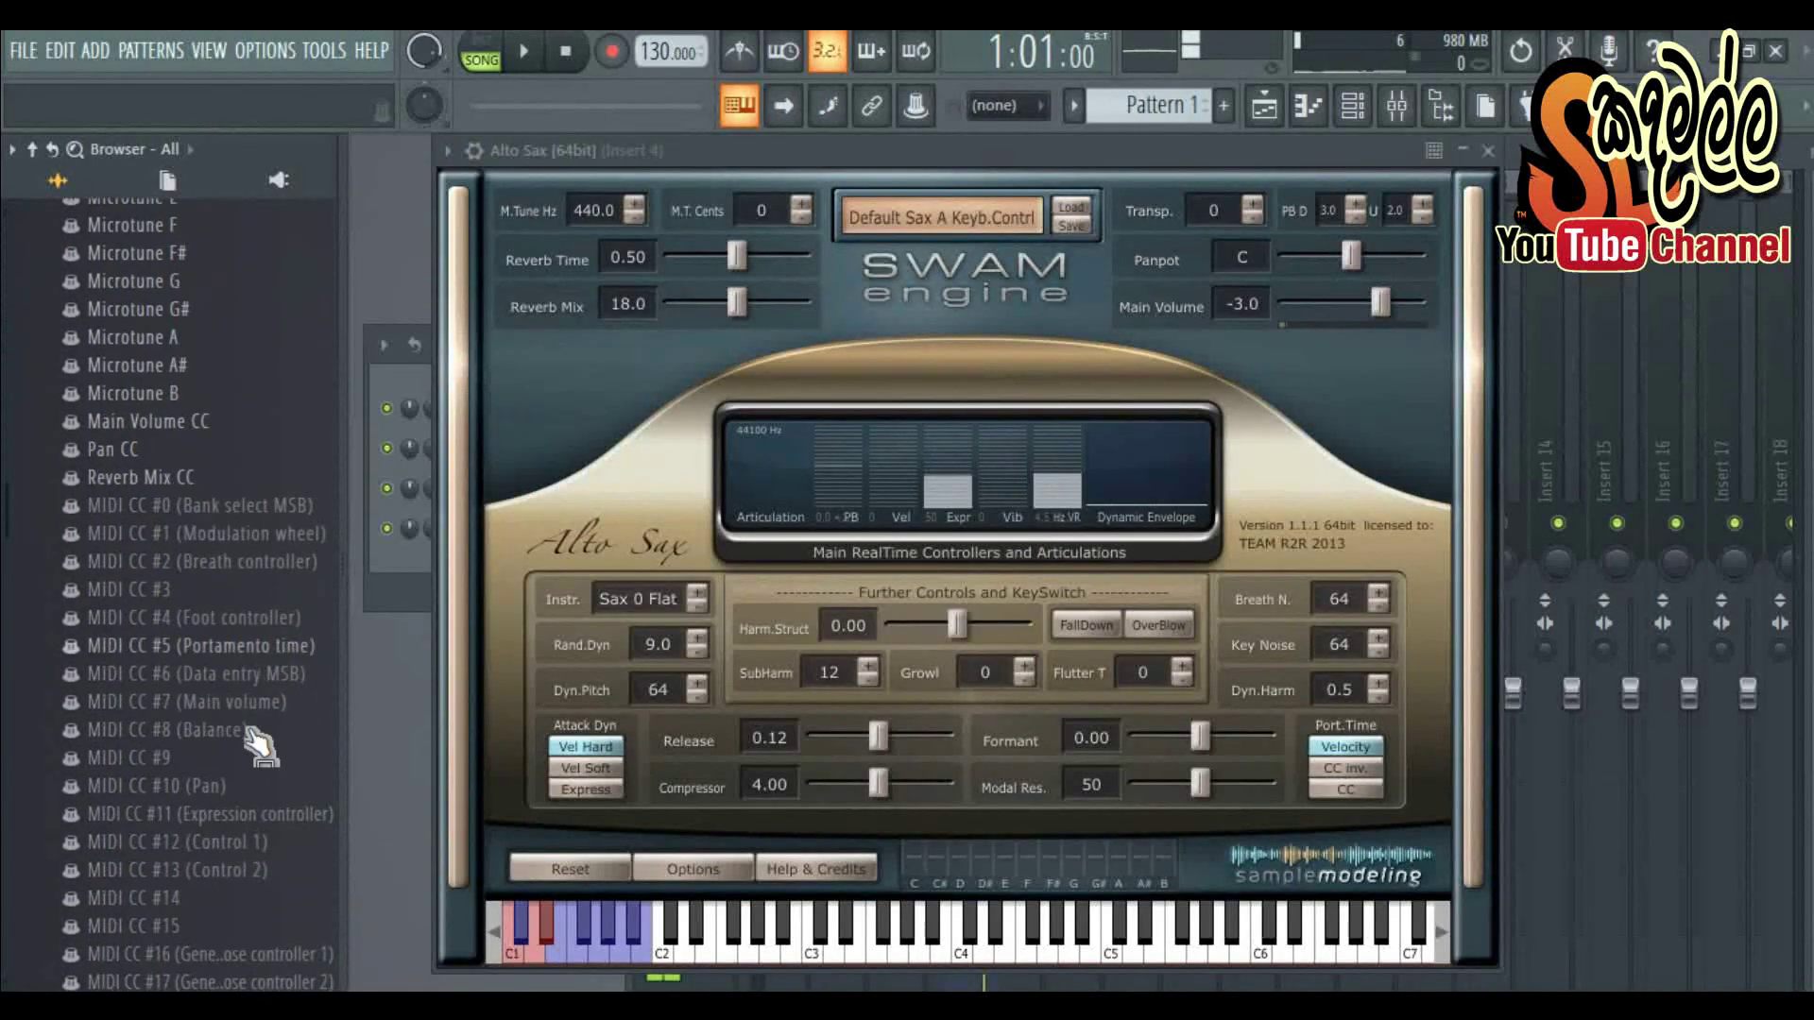
{"action": "left_click_drag", "start_coordinate": [275, 534], "coordinate": [276, 495]}
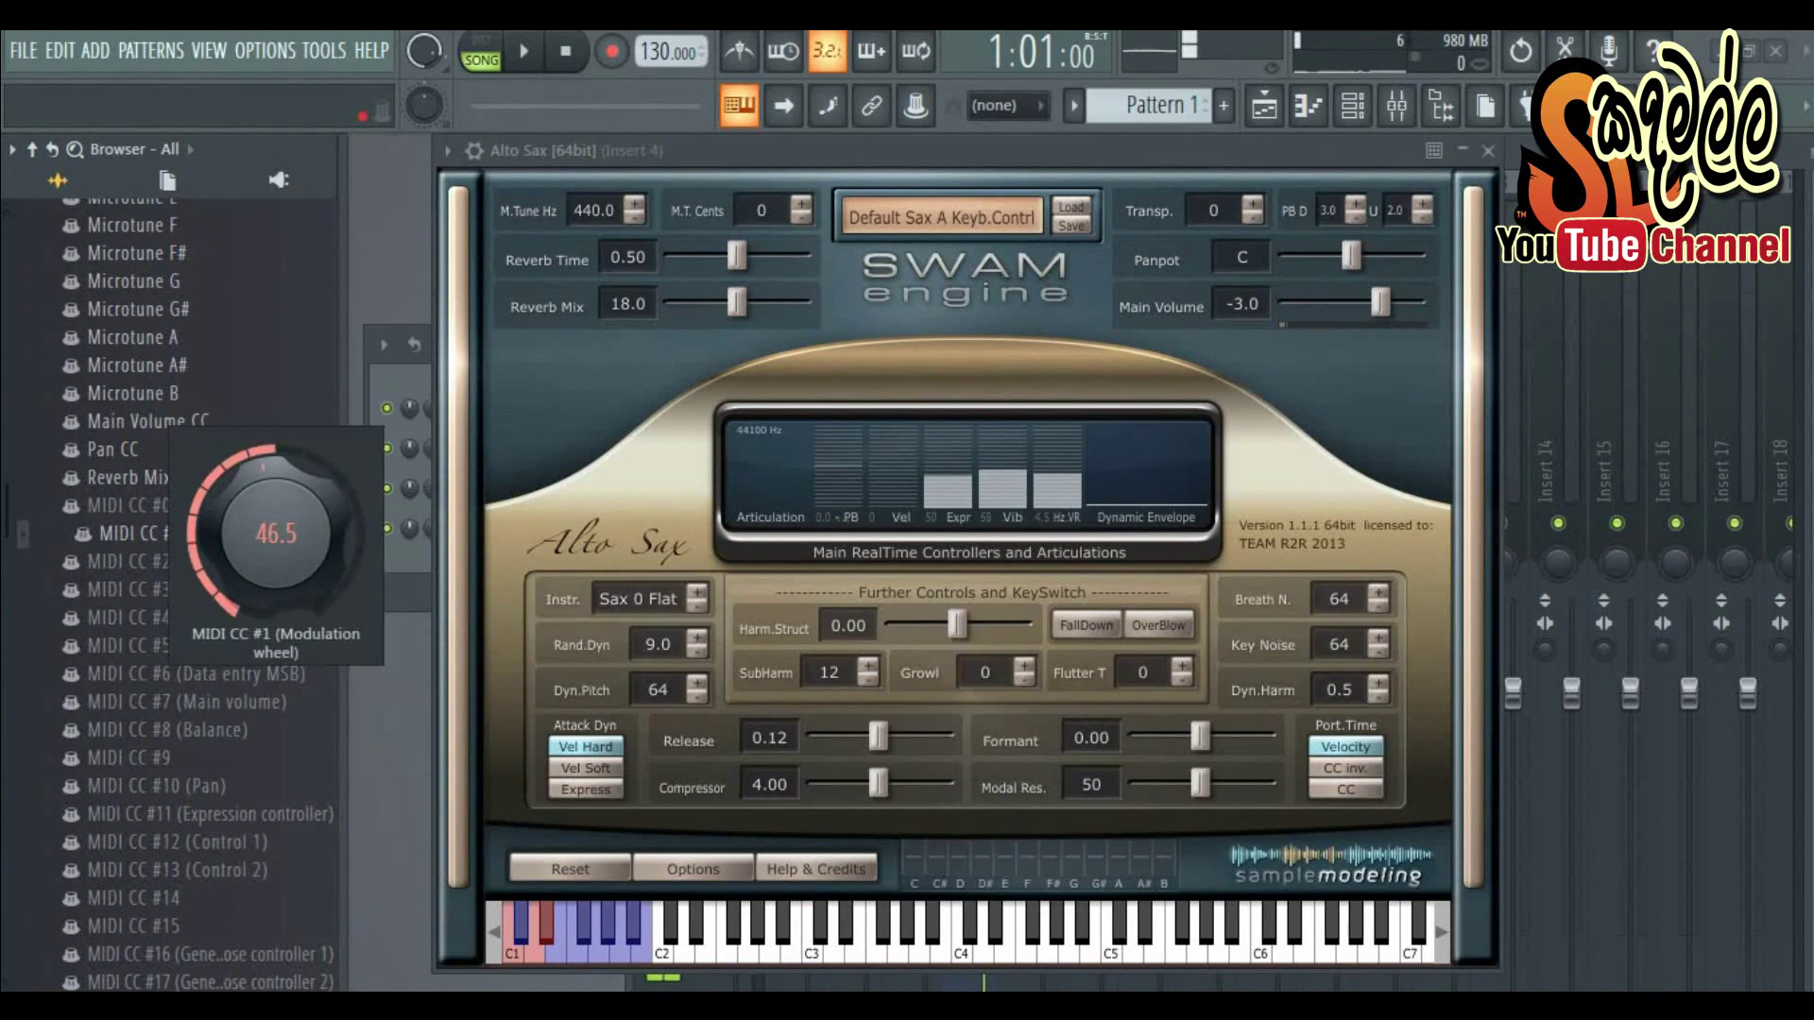
{"action": "left_click_drag", "start_coordinate": [140, 804], "coordinate": [140, 771]}
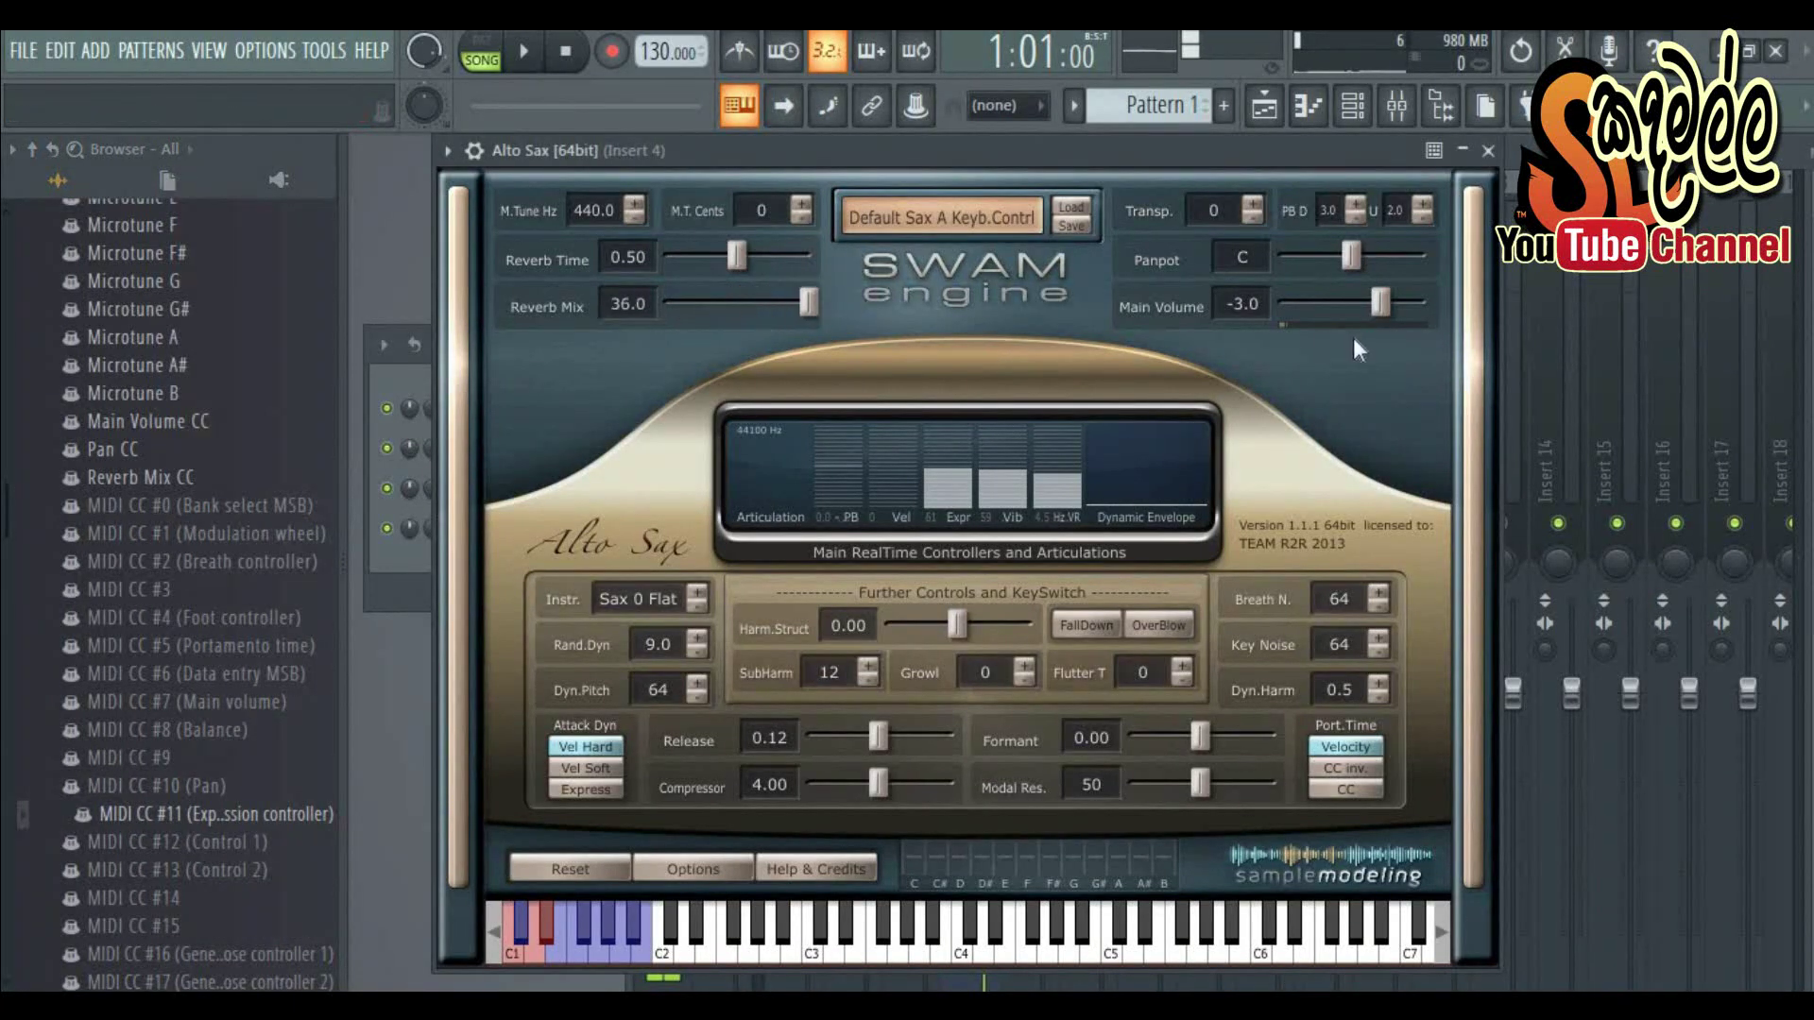
- Set the Alto Sax main volume to -1.4, release to 0.15 and formant to 6.22
{"action": "left_click_drag", "start_coordinate": [1397, 300], "coordinate": [1403, 302]}
{"action": "left_click_drag", "start_coordinate": [1239, 736], "coordinate": [1234, 717]}
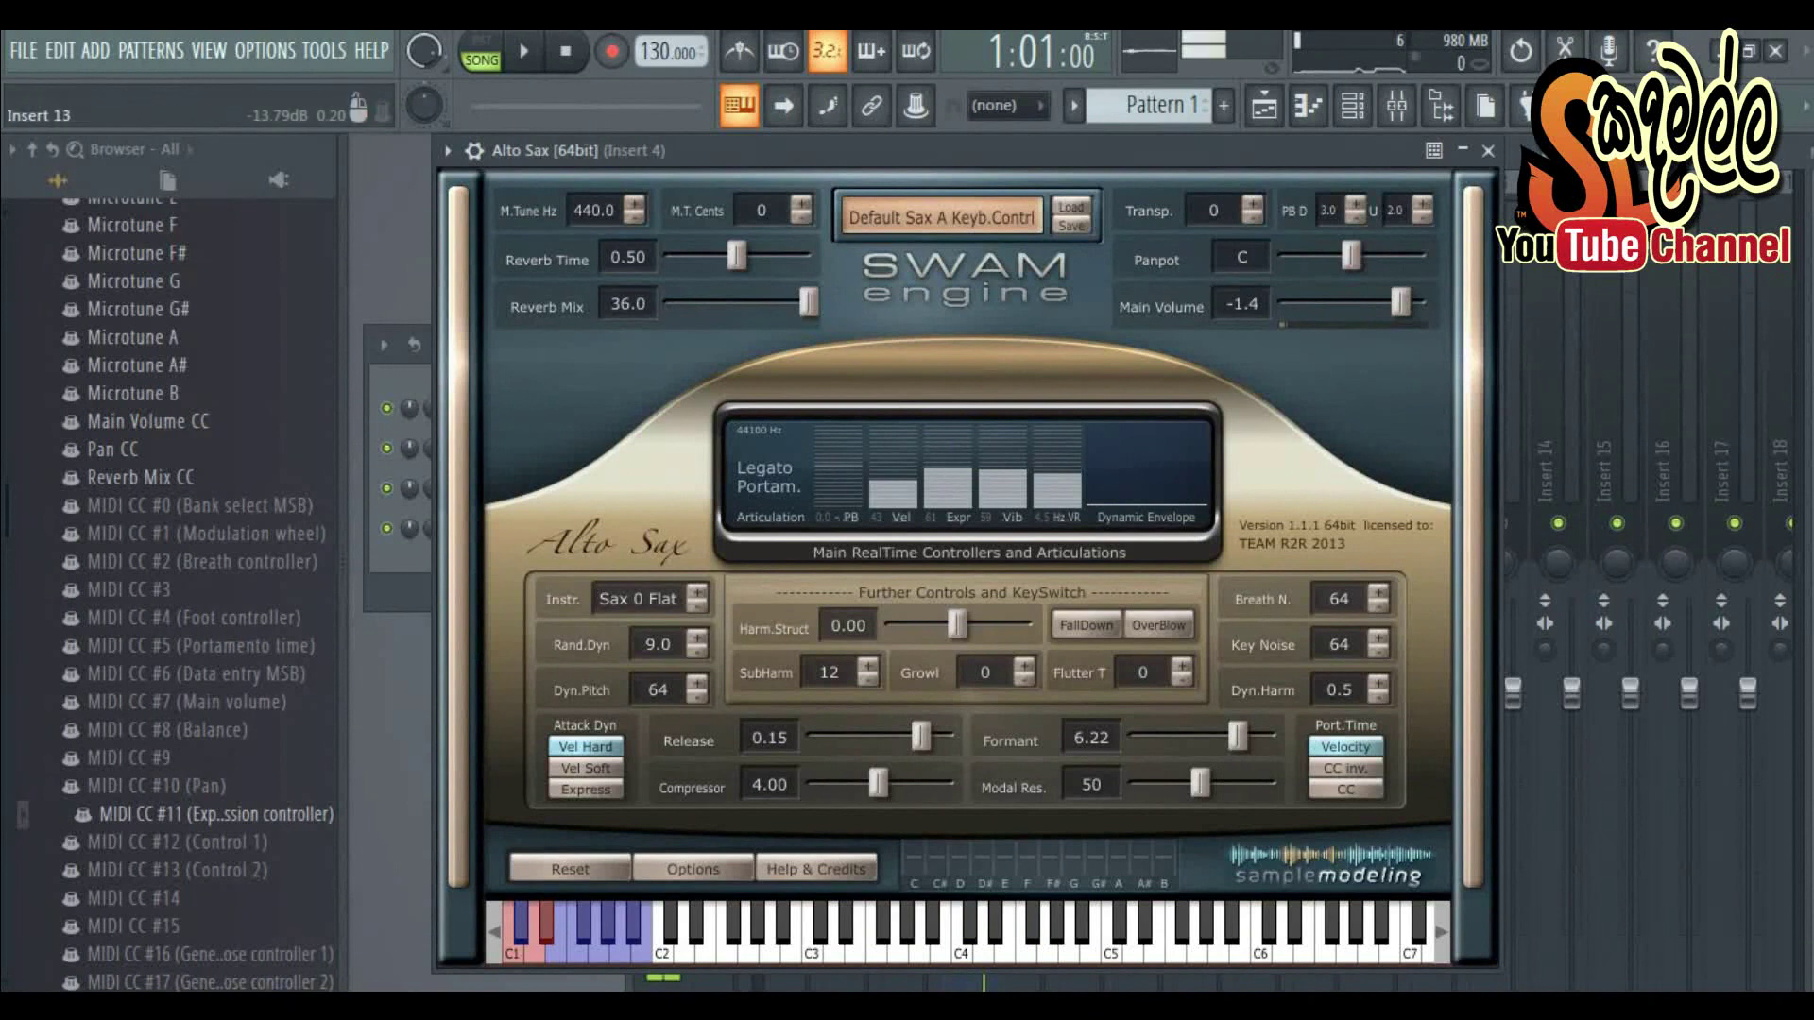
- Show the mixer, select the Insert 4 track that carries the Alto Sax and reposition the window to reveal its effect slots
{"action": "key", "text": "F9"}
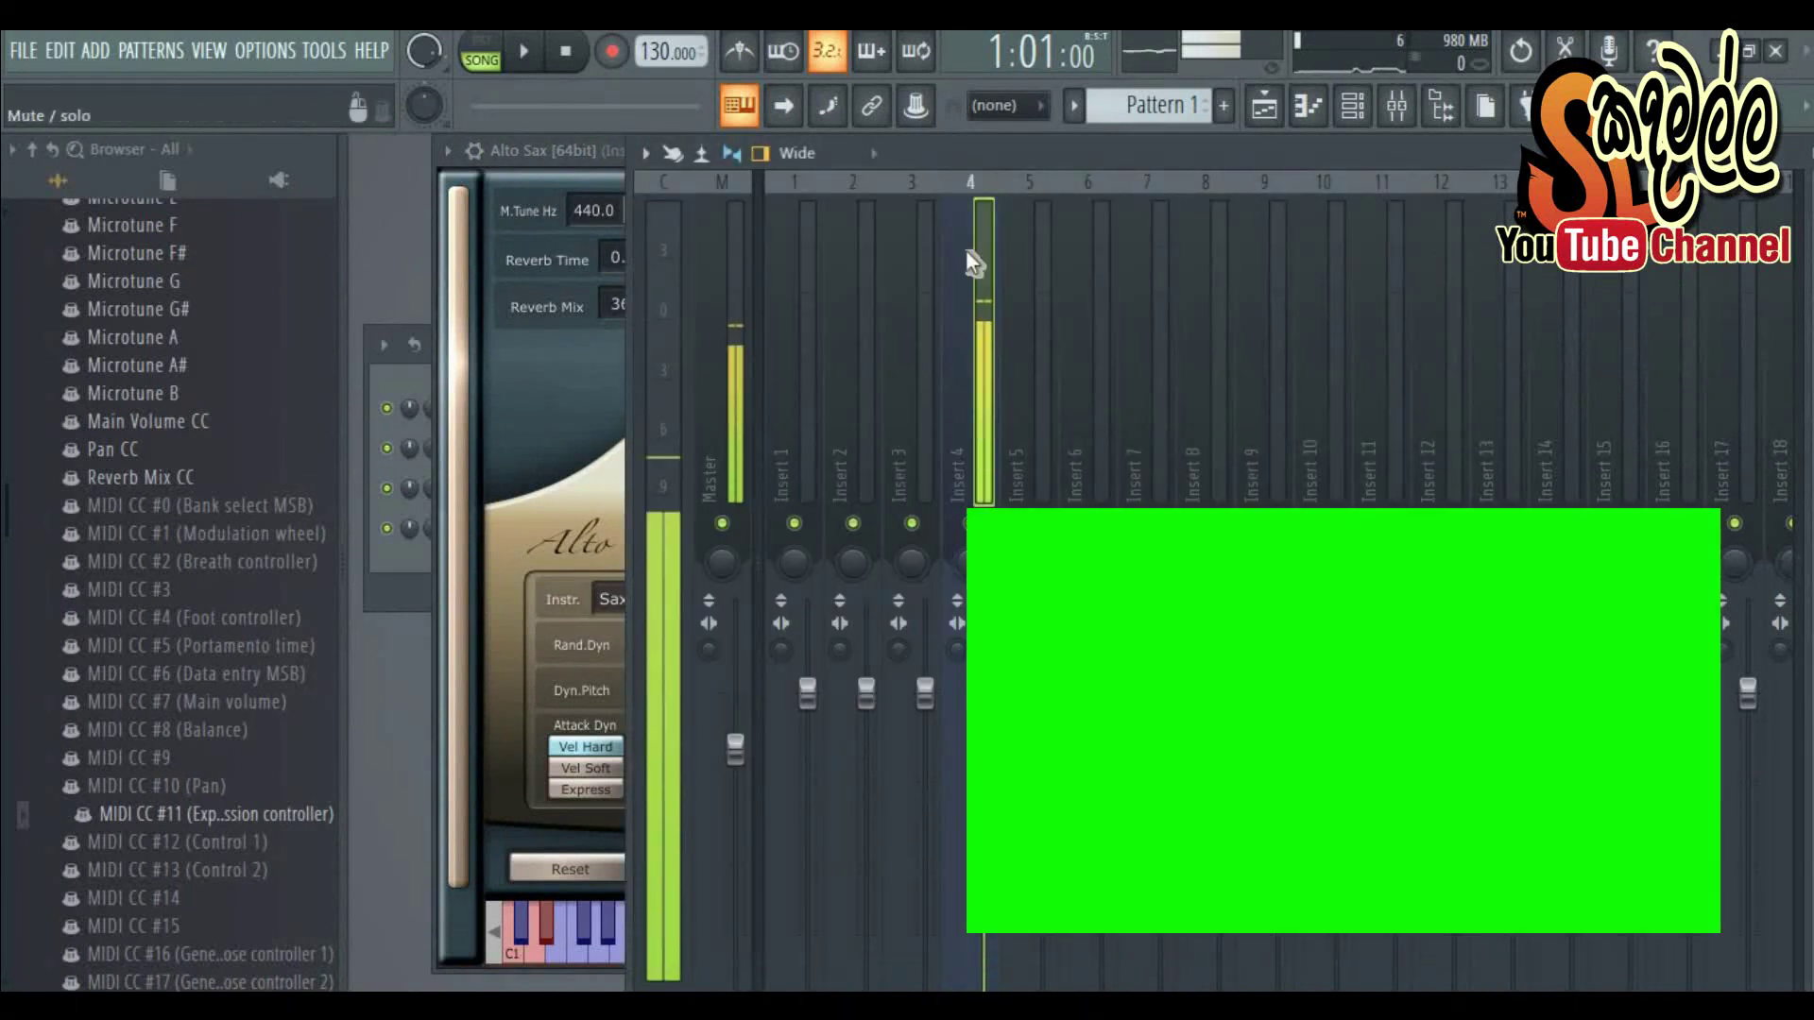
{"action": "left_click", "coordinate": [798, 185]}
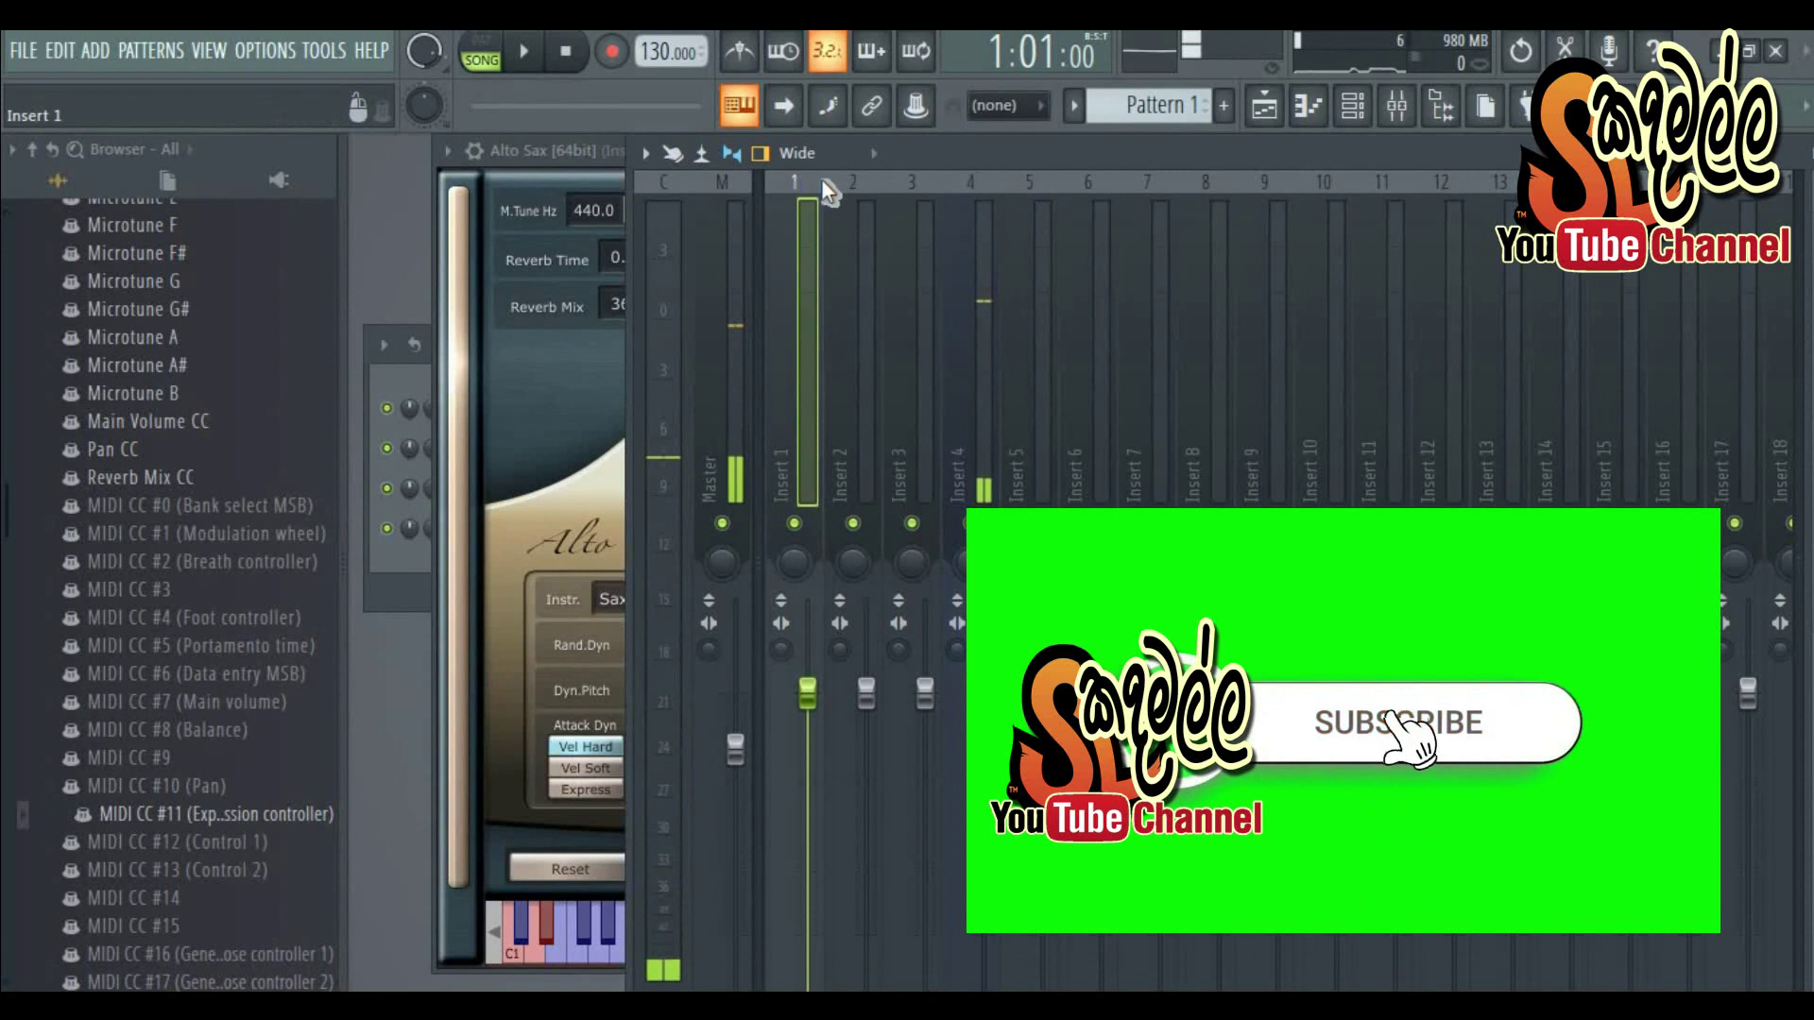
{"action": "left_click", "coordinate": [850, 179]}
{"action": "left_click_drag", "start_coordinate": [991, 153], "coordinate": [1188, 252]}
{"action": "left_click", "coordinate": [423, 340]}
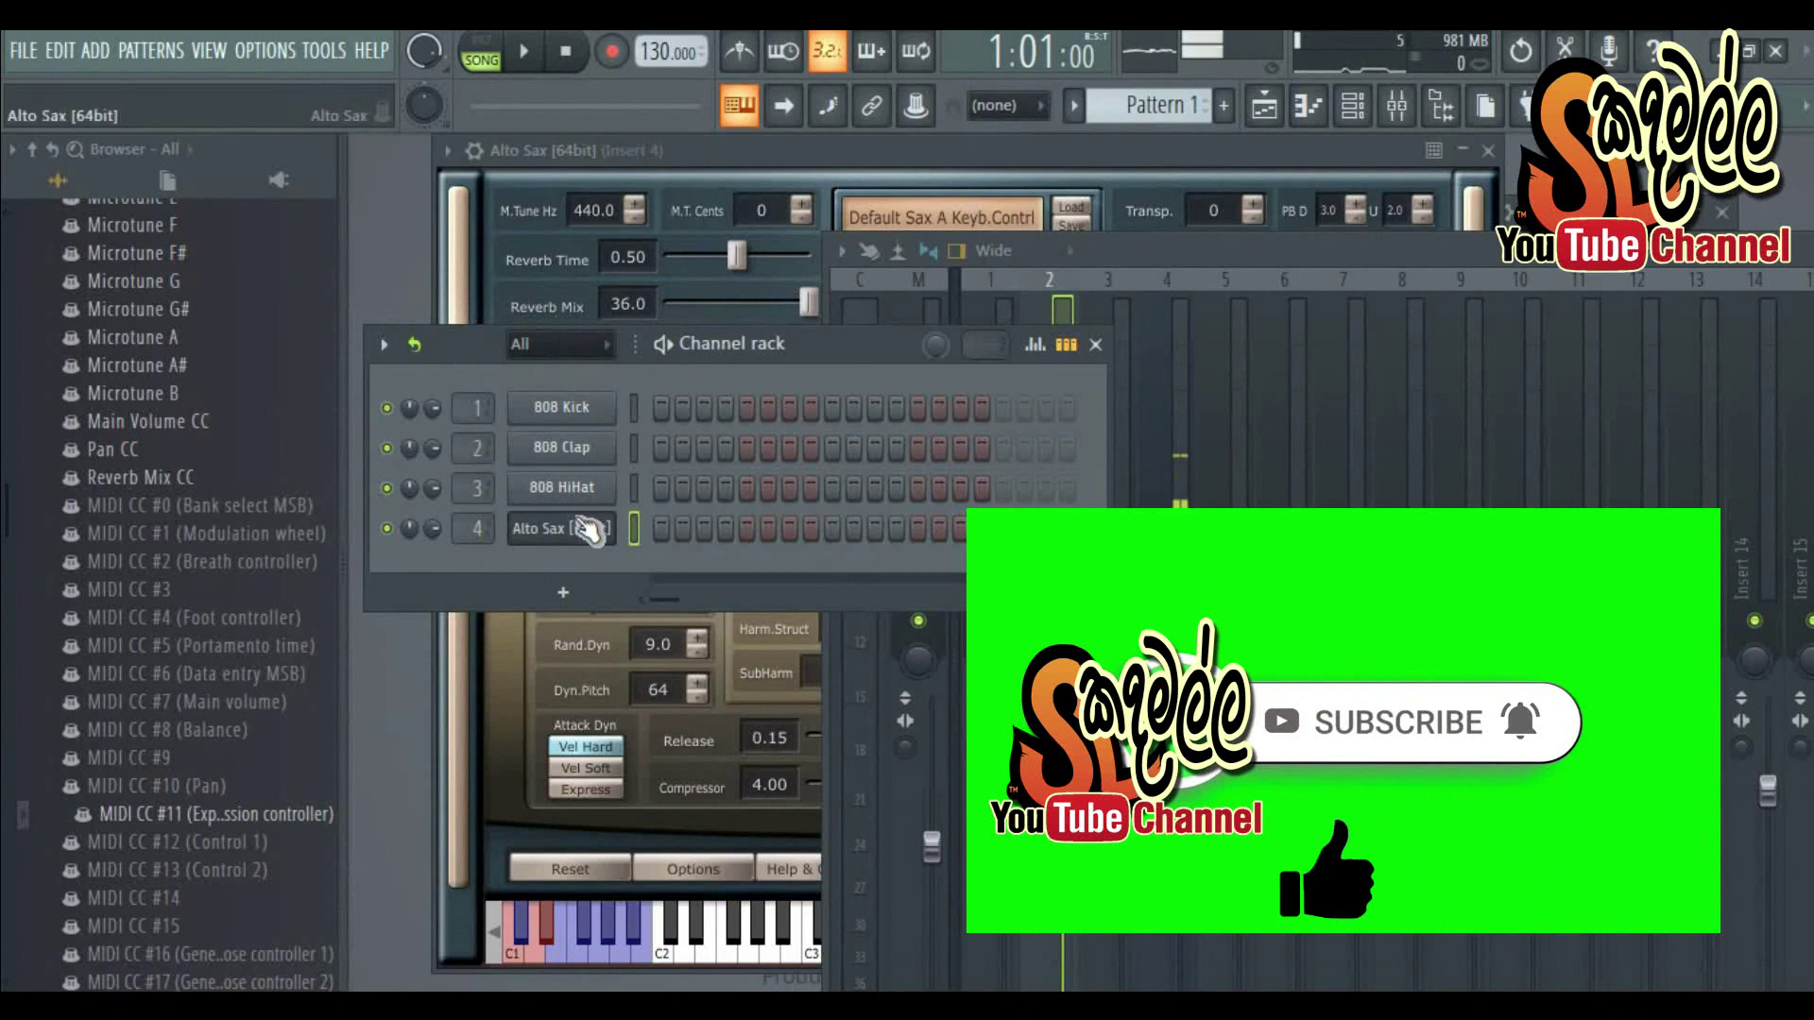
{"action": "left_click", "coordinate": [1182, 259]}
{"action": "left_click", "coordinate": [1171, 282]}
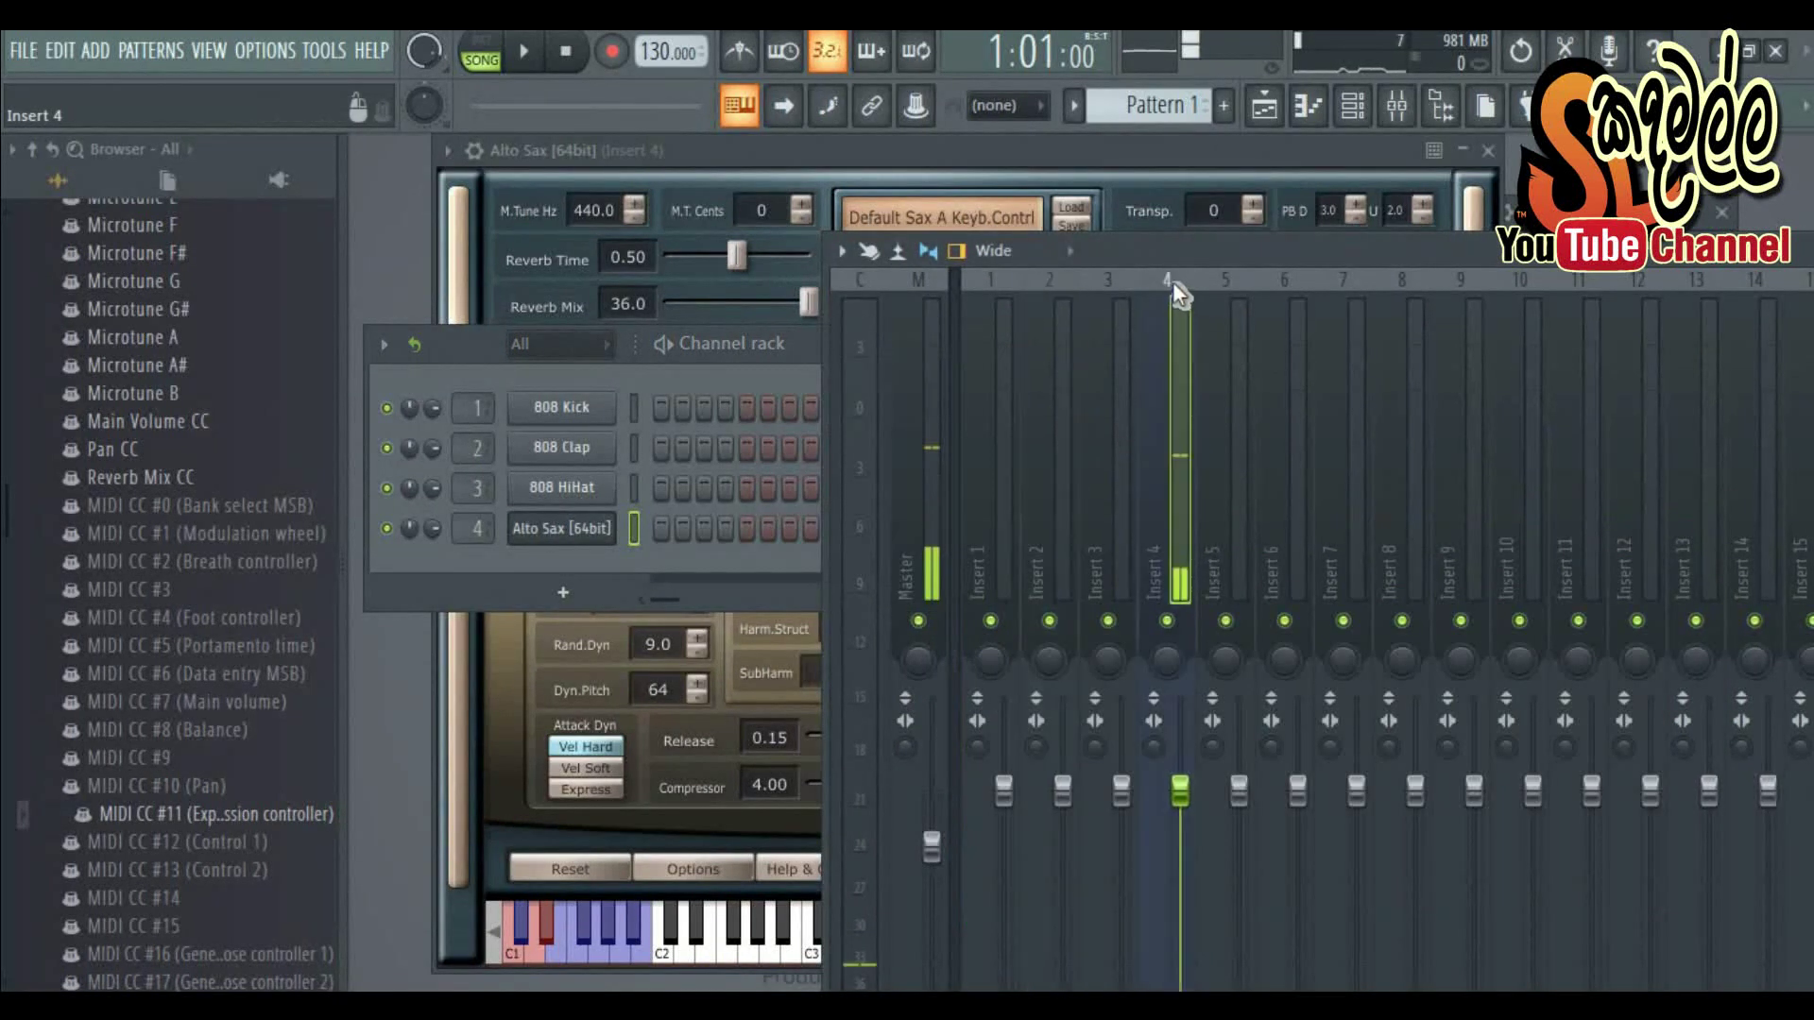
{"action": "left_click_drag", "start_coordinate": [1295, 251], "coordinate": [939, 250]}
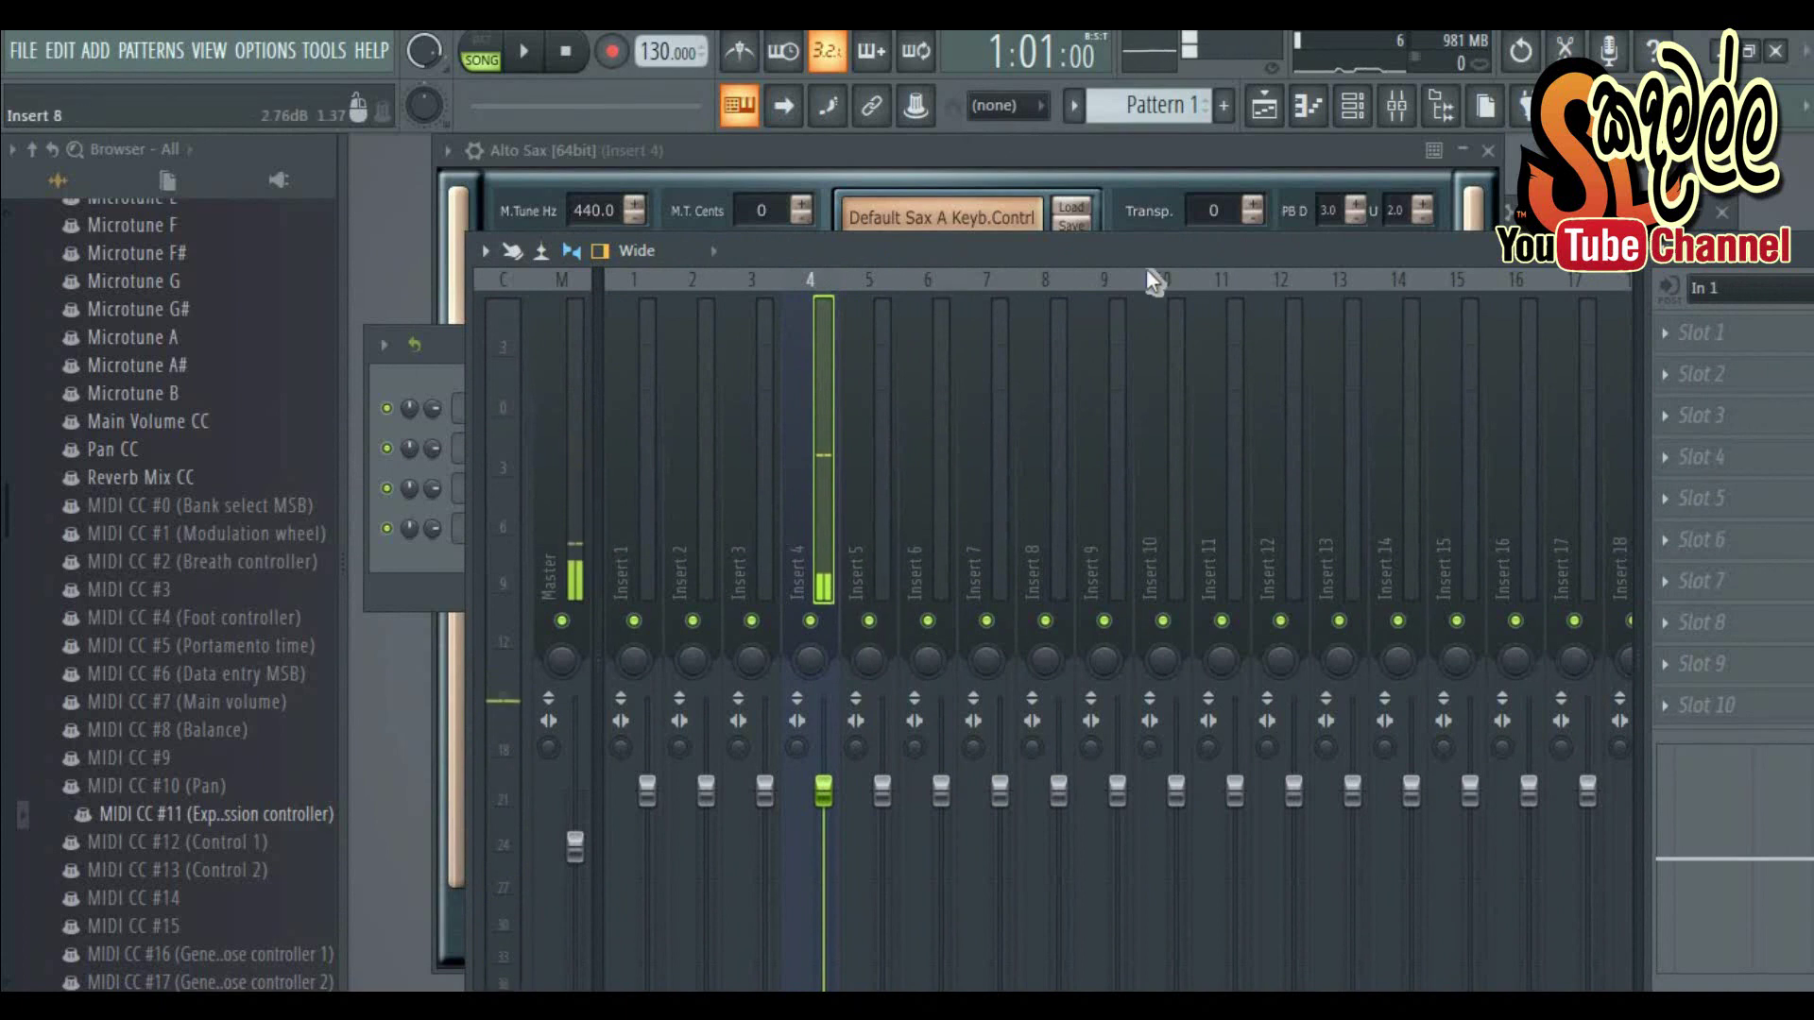
{"action": "left_click_drag", "start_coordinate": [1095, 252], "coordinate": [1052, 253]}
- Add Fruity Reeverb 2 to the first effect slot of Insert 4 using the plugin picker
{"action": "left_click", "coordinate": [1555, 496]}
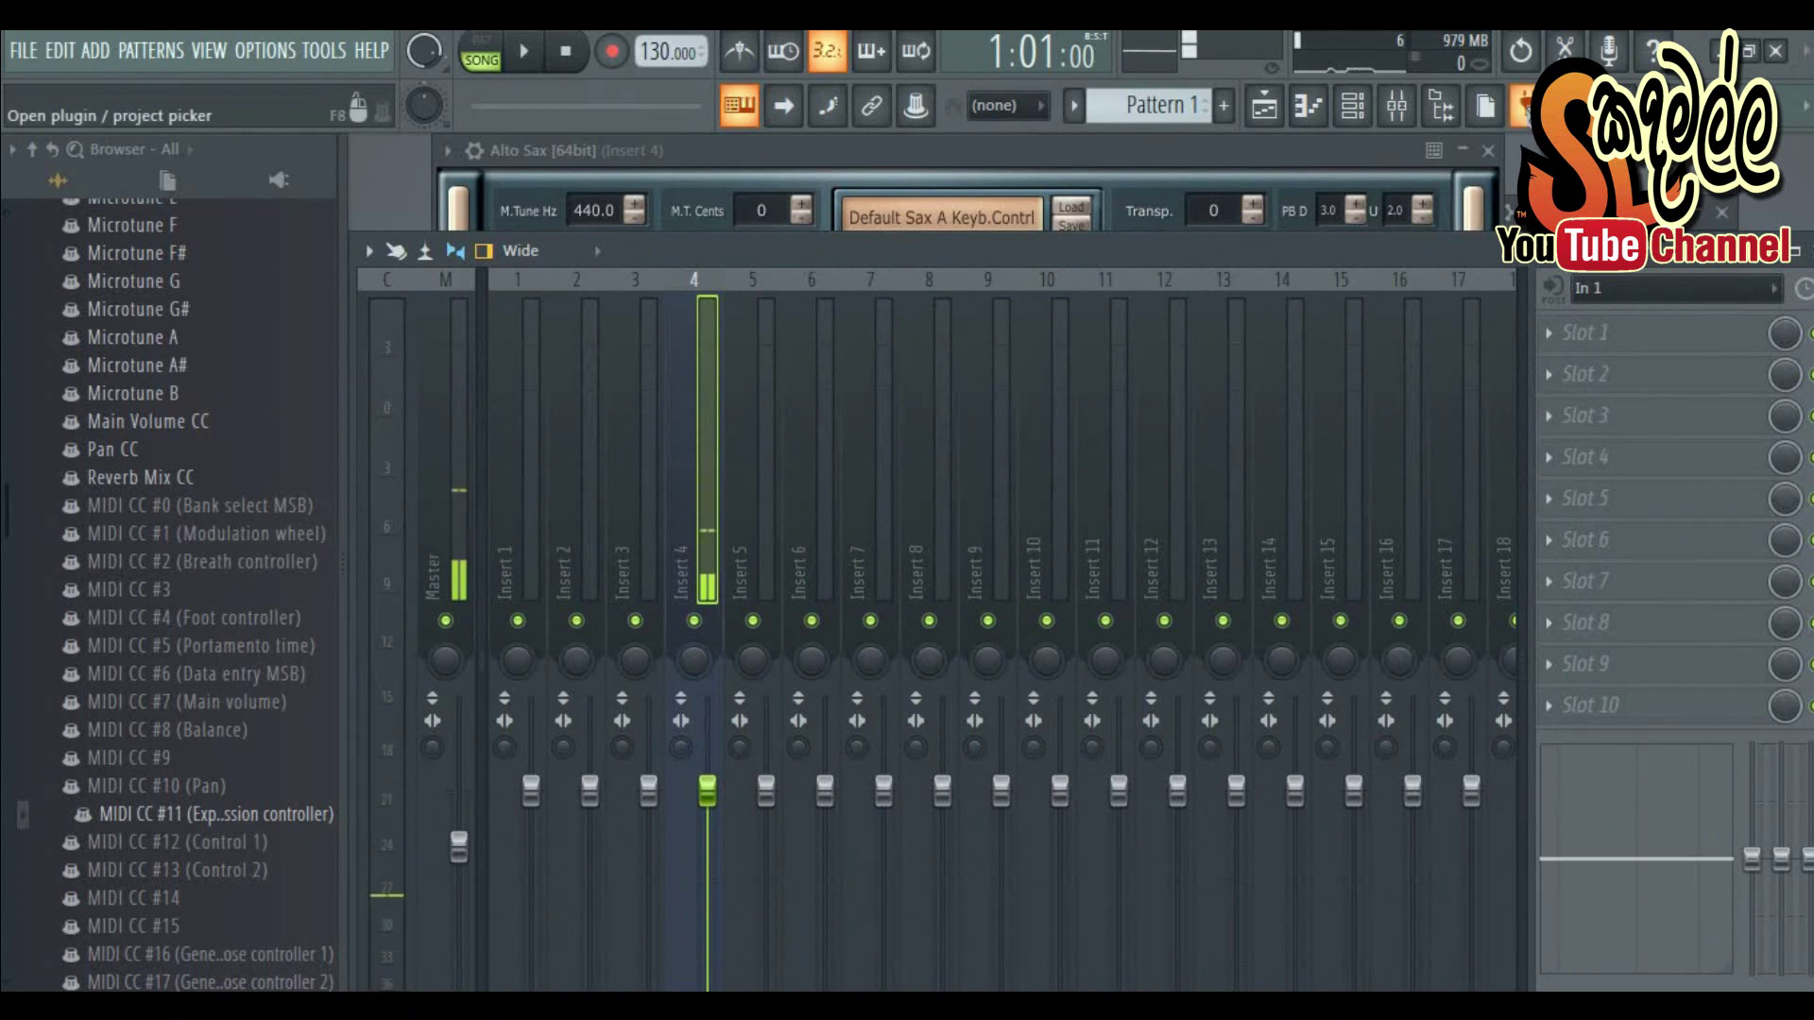
{"action": "key", "text": "F8"}
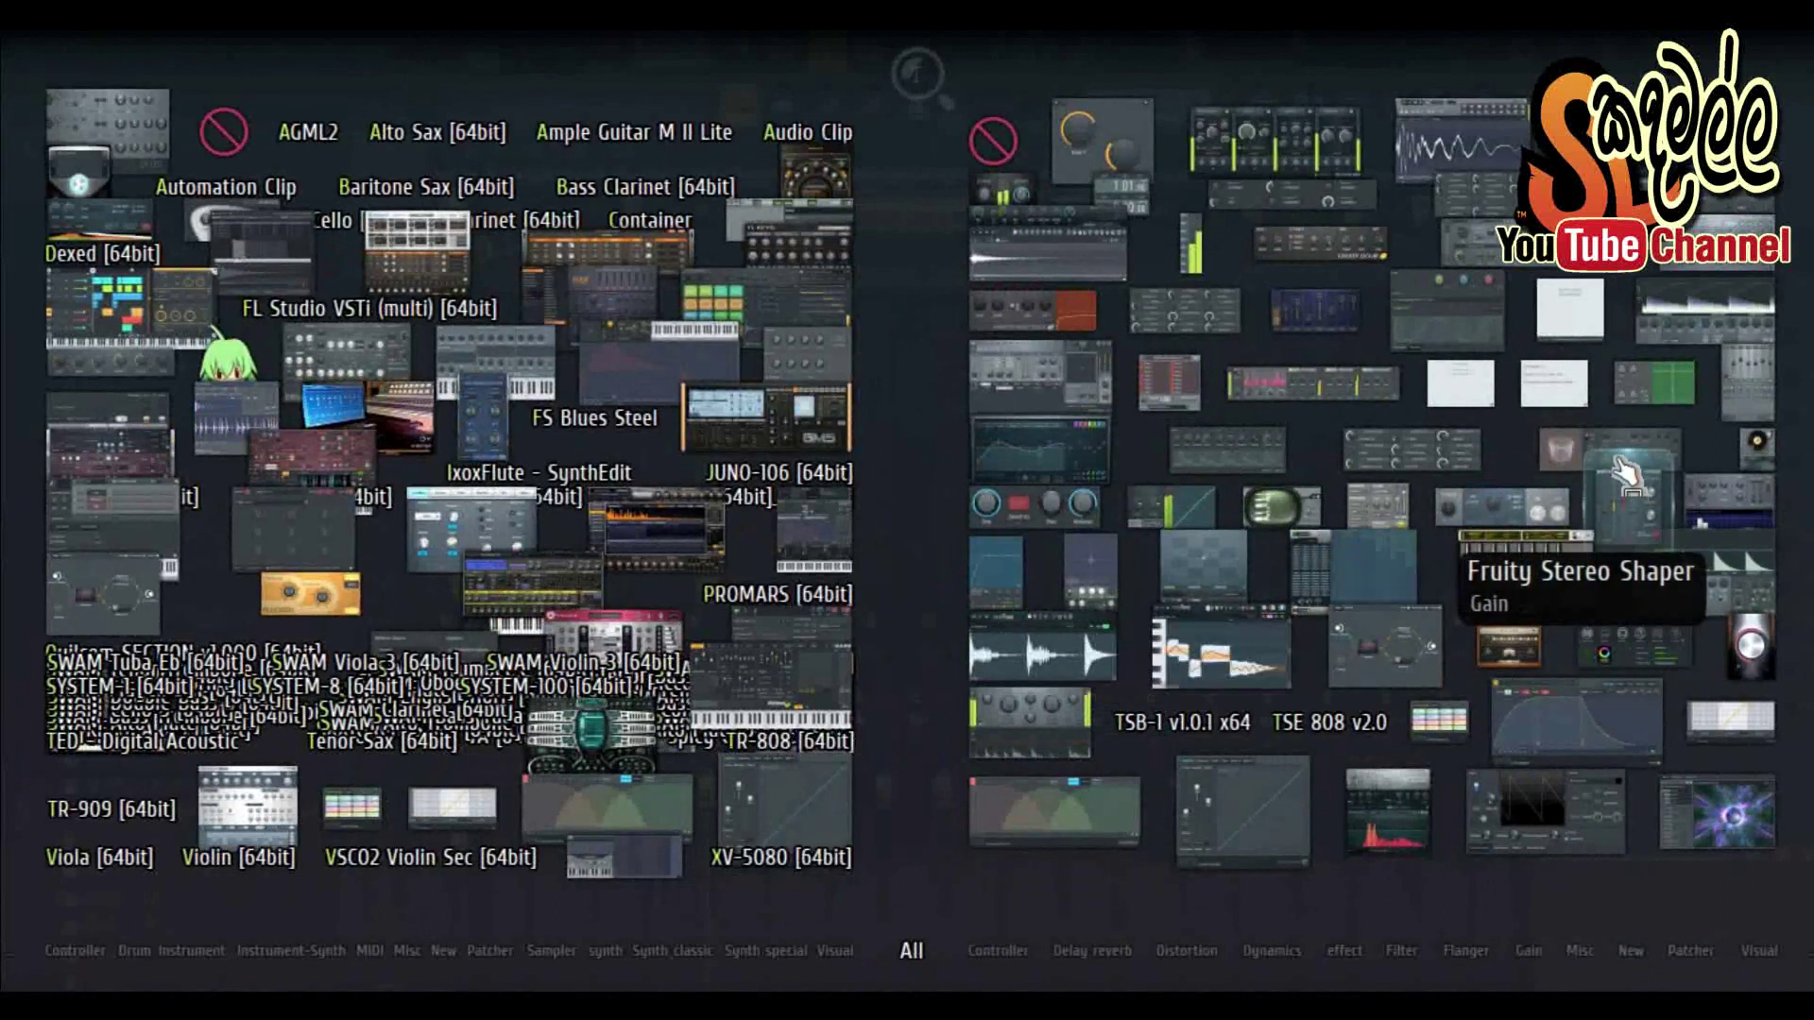
{"action": "left_click", "coordinate": [1617, 468]}
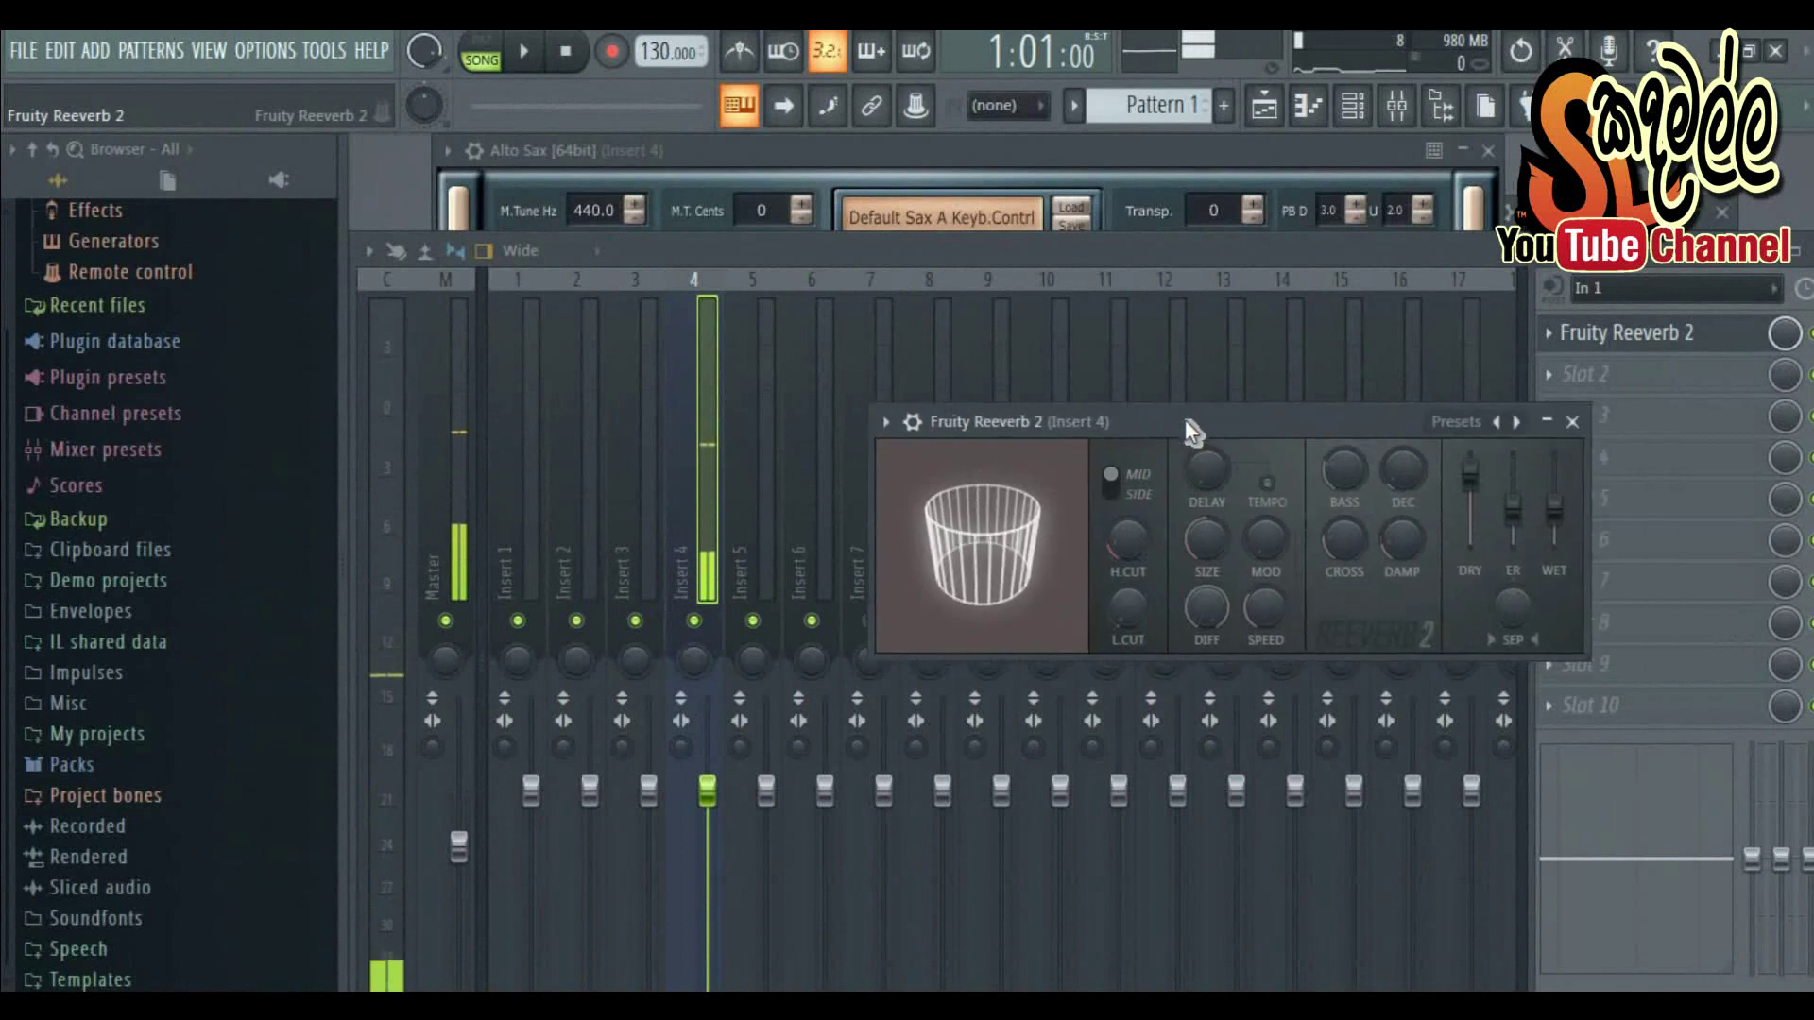
- Adjust the reverb's high cut, tempo-sync its predelay and set the room size to 78
{"action": "left_click_drag", "start_coordinate": [1075, 559], "coordinate": [1075, 543]}
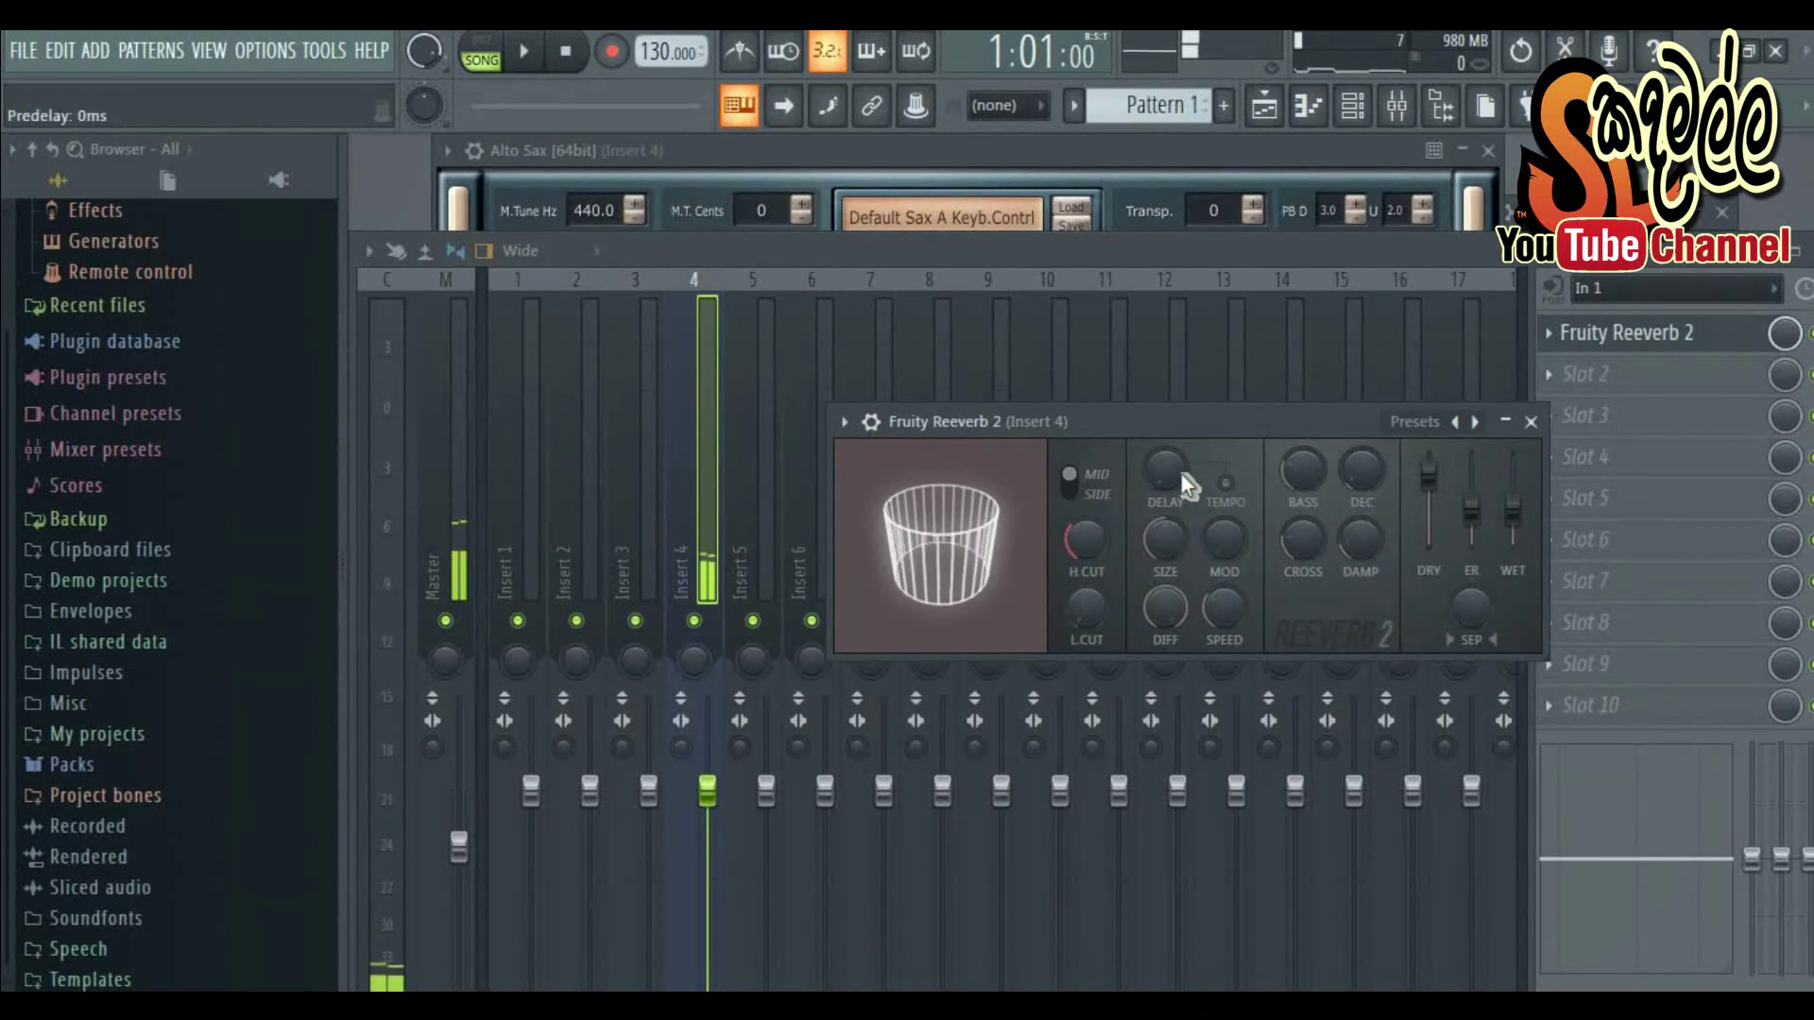
{"action": "left_click_drag", "start_coordinate": [1165, 470], "coordinate": [1165, 454]}
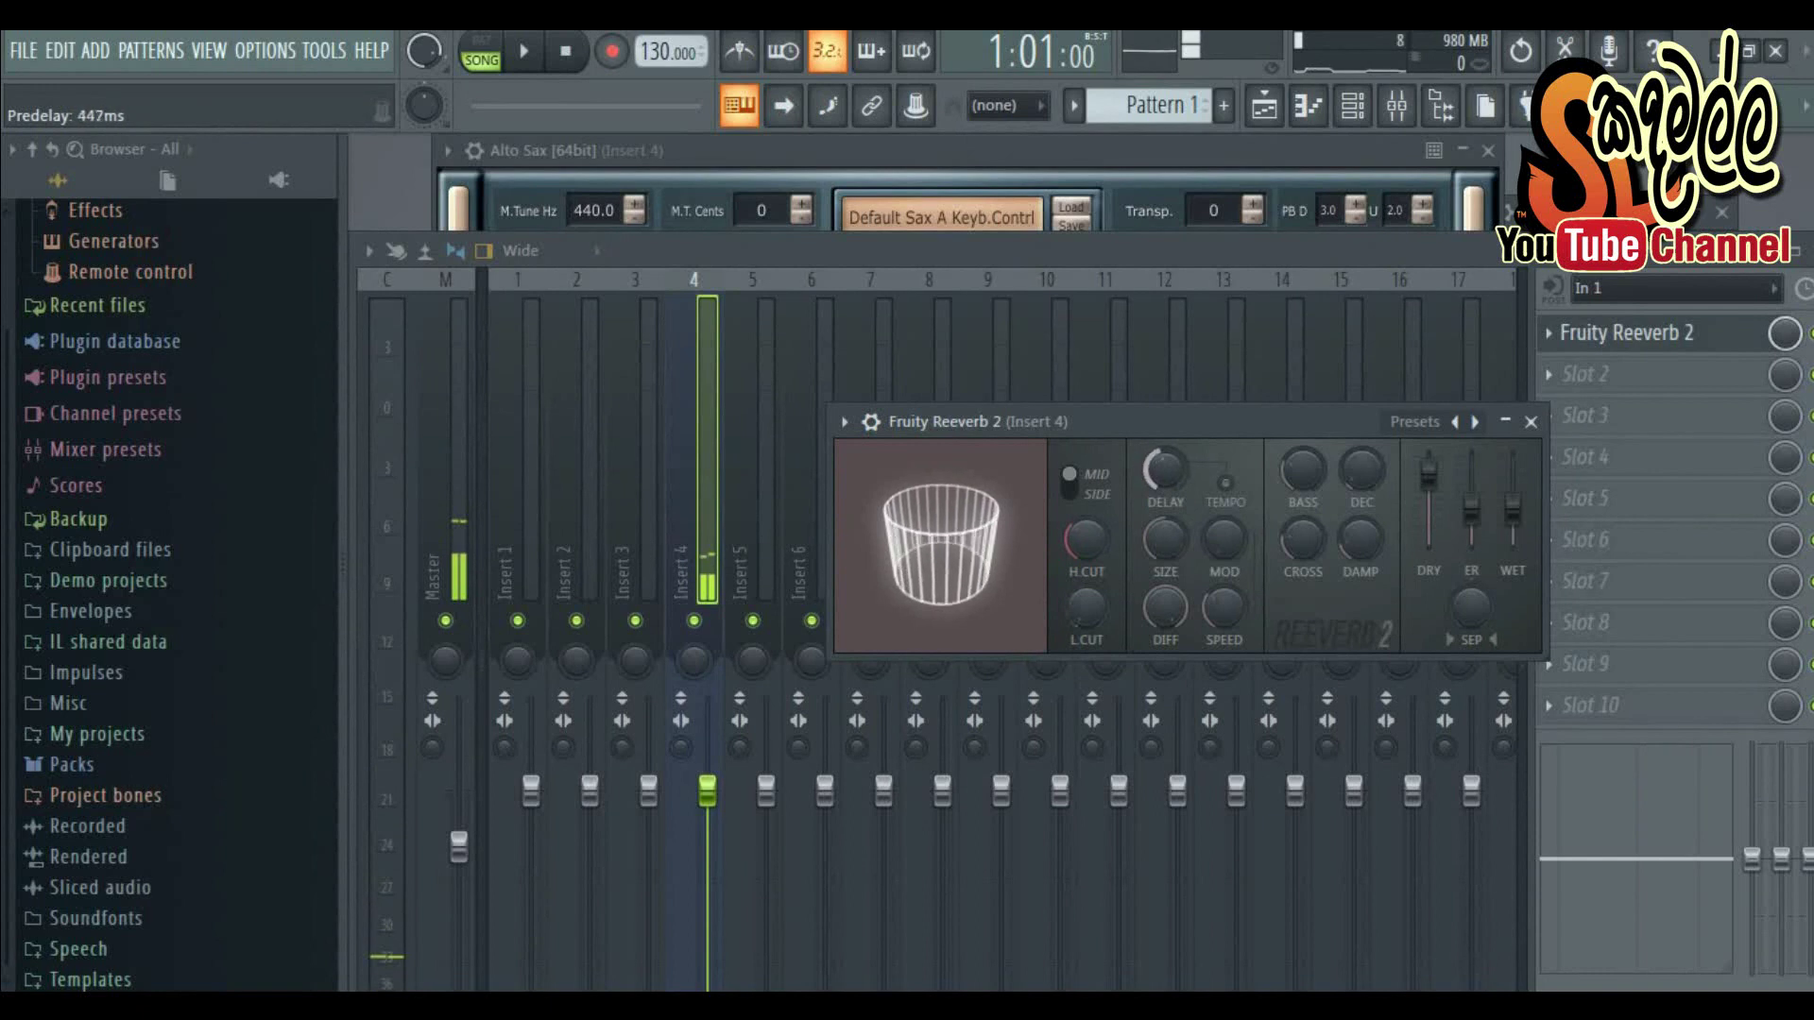
{"action": "left_click", "coordinate": [1227, 483]}
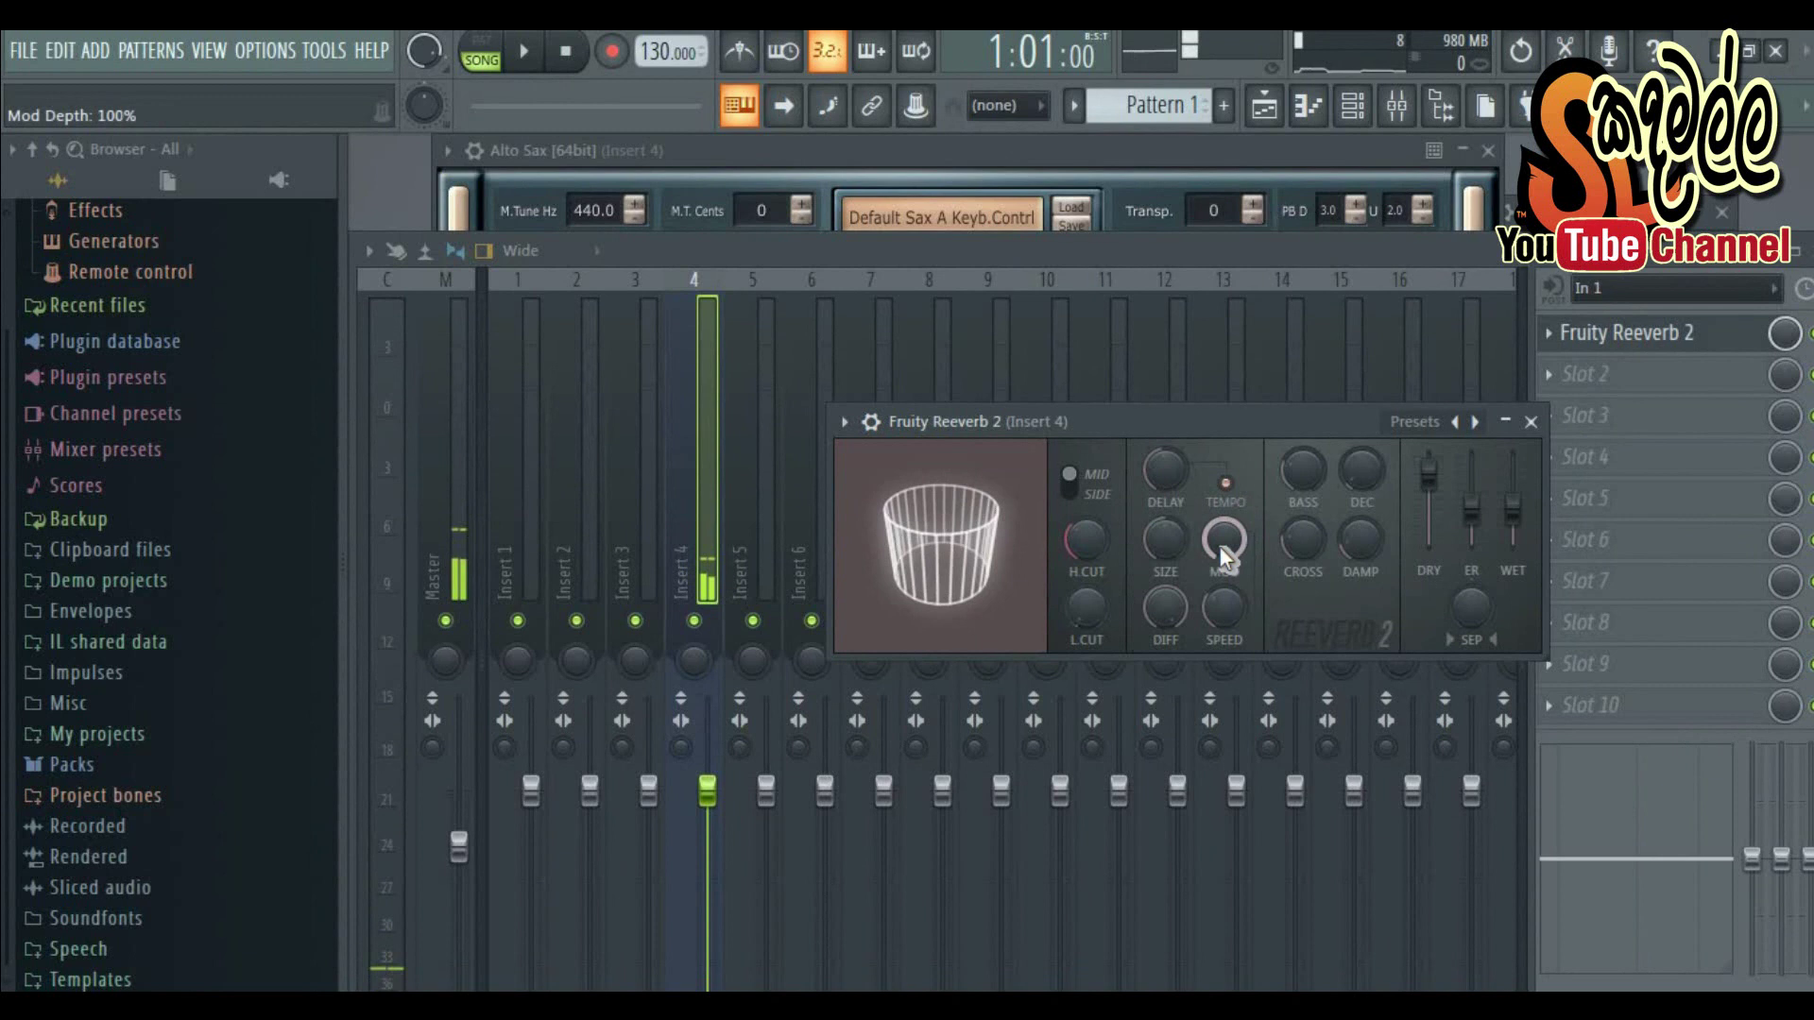
{"action": "left_click_drag", "start_coordinate": [1167, 550], "coordinate": [1167, 511]}
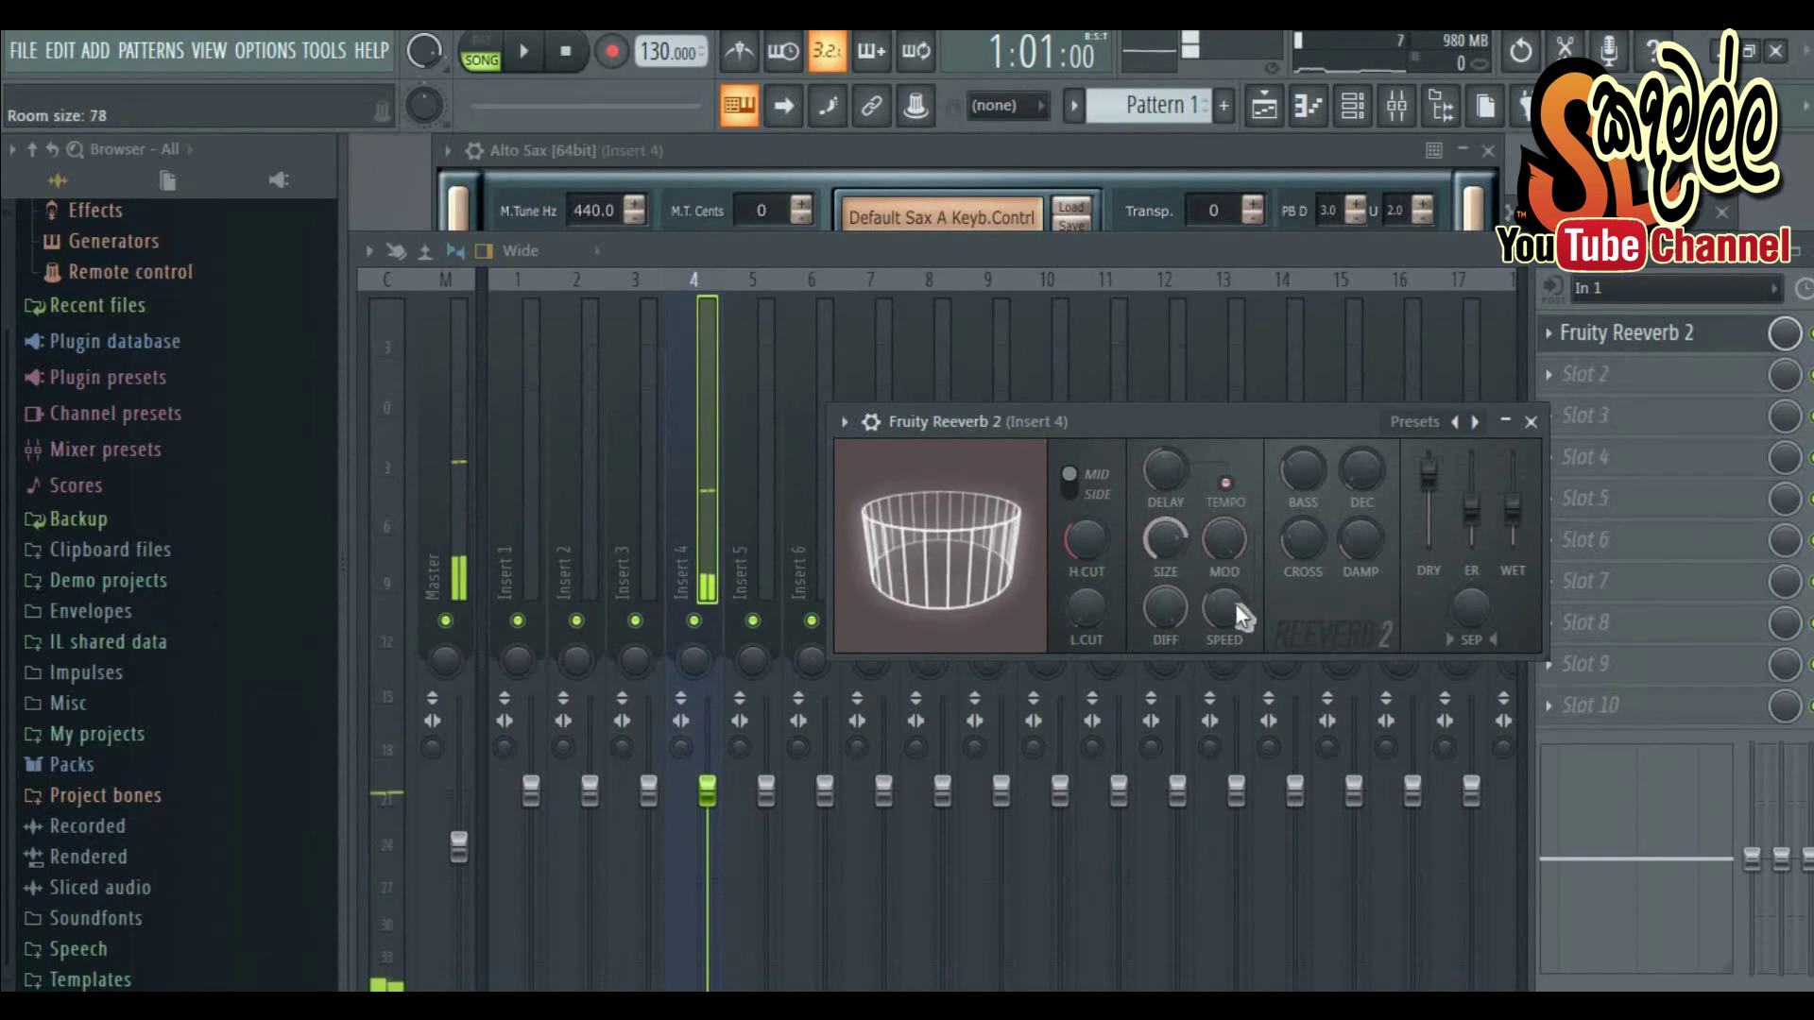
- Raise the reverb's modulation speed, low cut and early reflections level, and close its settings
{"action": "left_click_drag", "start_coordinate": [1225, 609], "coordinate": [1225, 599]}
{"action": "left_click_drag", "start_coordinate": [1088, 614], "coordinate": [1089, 596]}
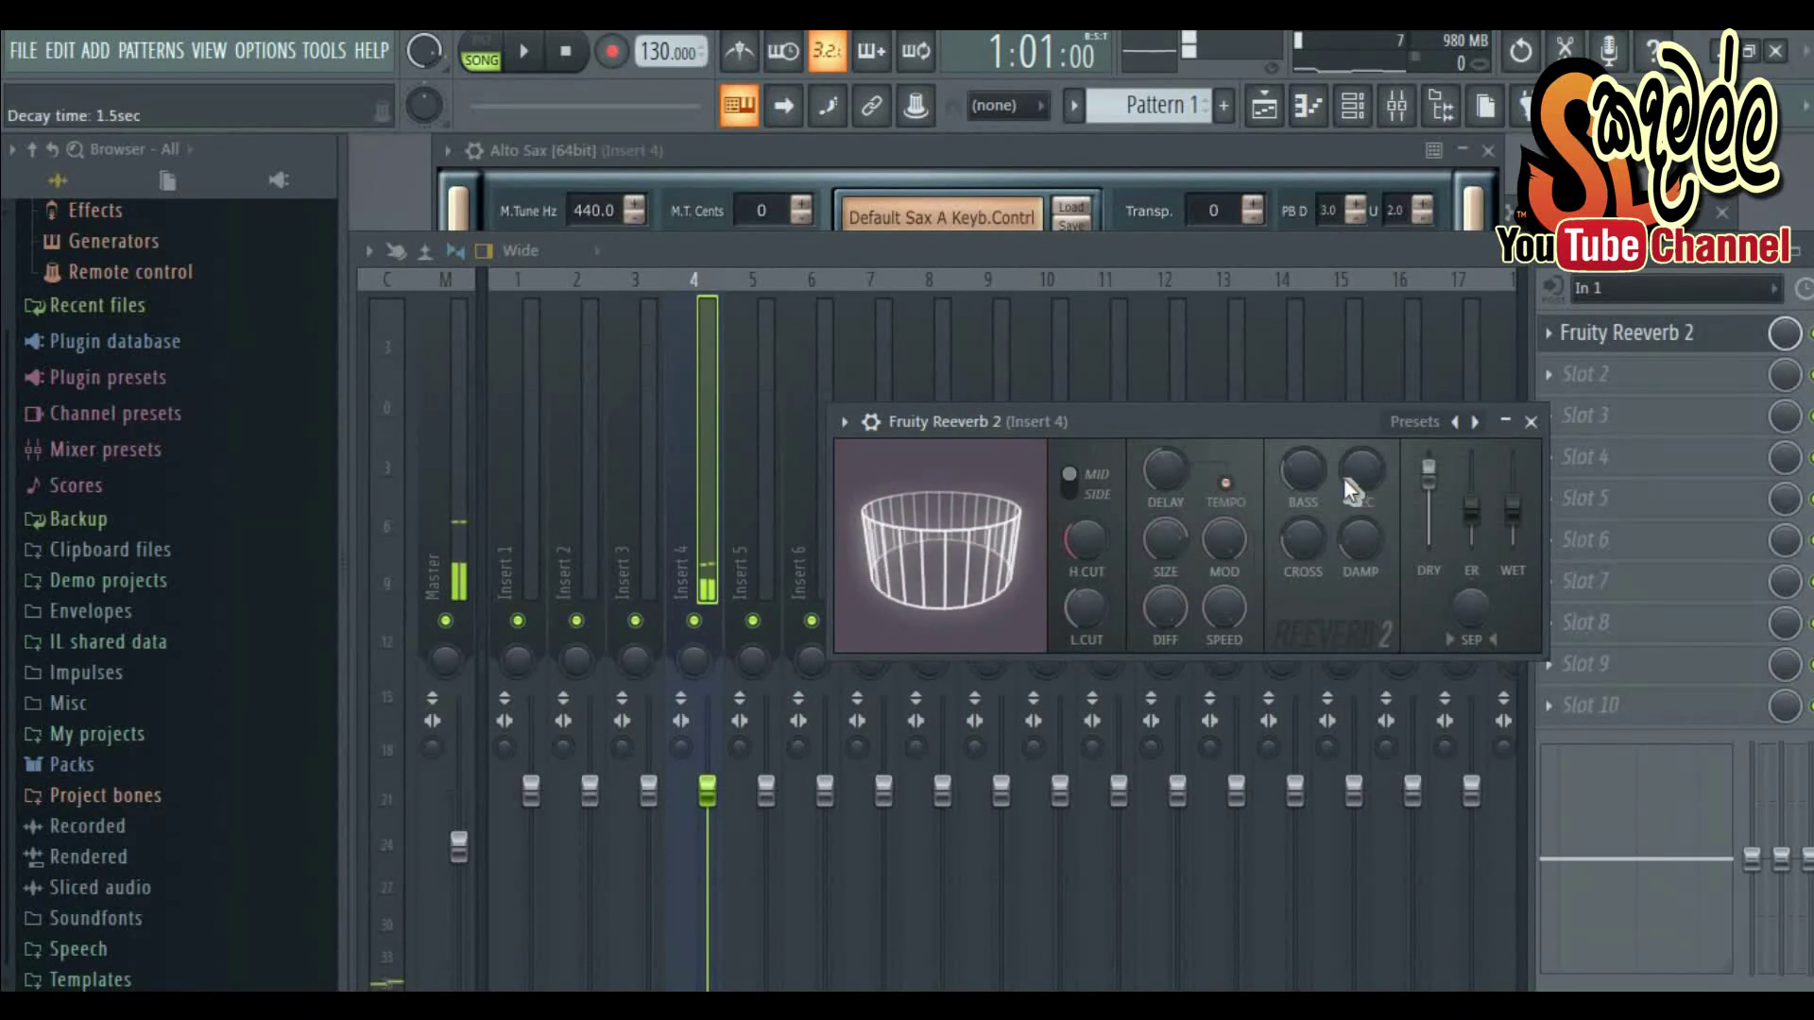
{"action": "mouse_move", "coordinate": [1472, 512]}
{"action": "left_mouse_down"}
{"action": "mouse_move", "coordinate": [1429, 462]}
{"action": "mouse_move", "coordinate": [1472, 488]}
{"action": "left_mouse_up"}
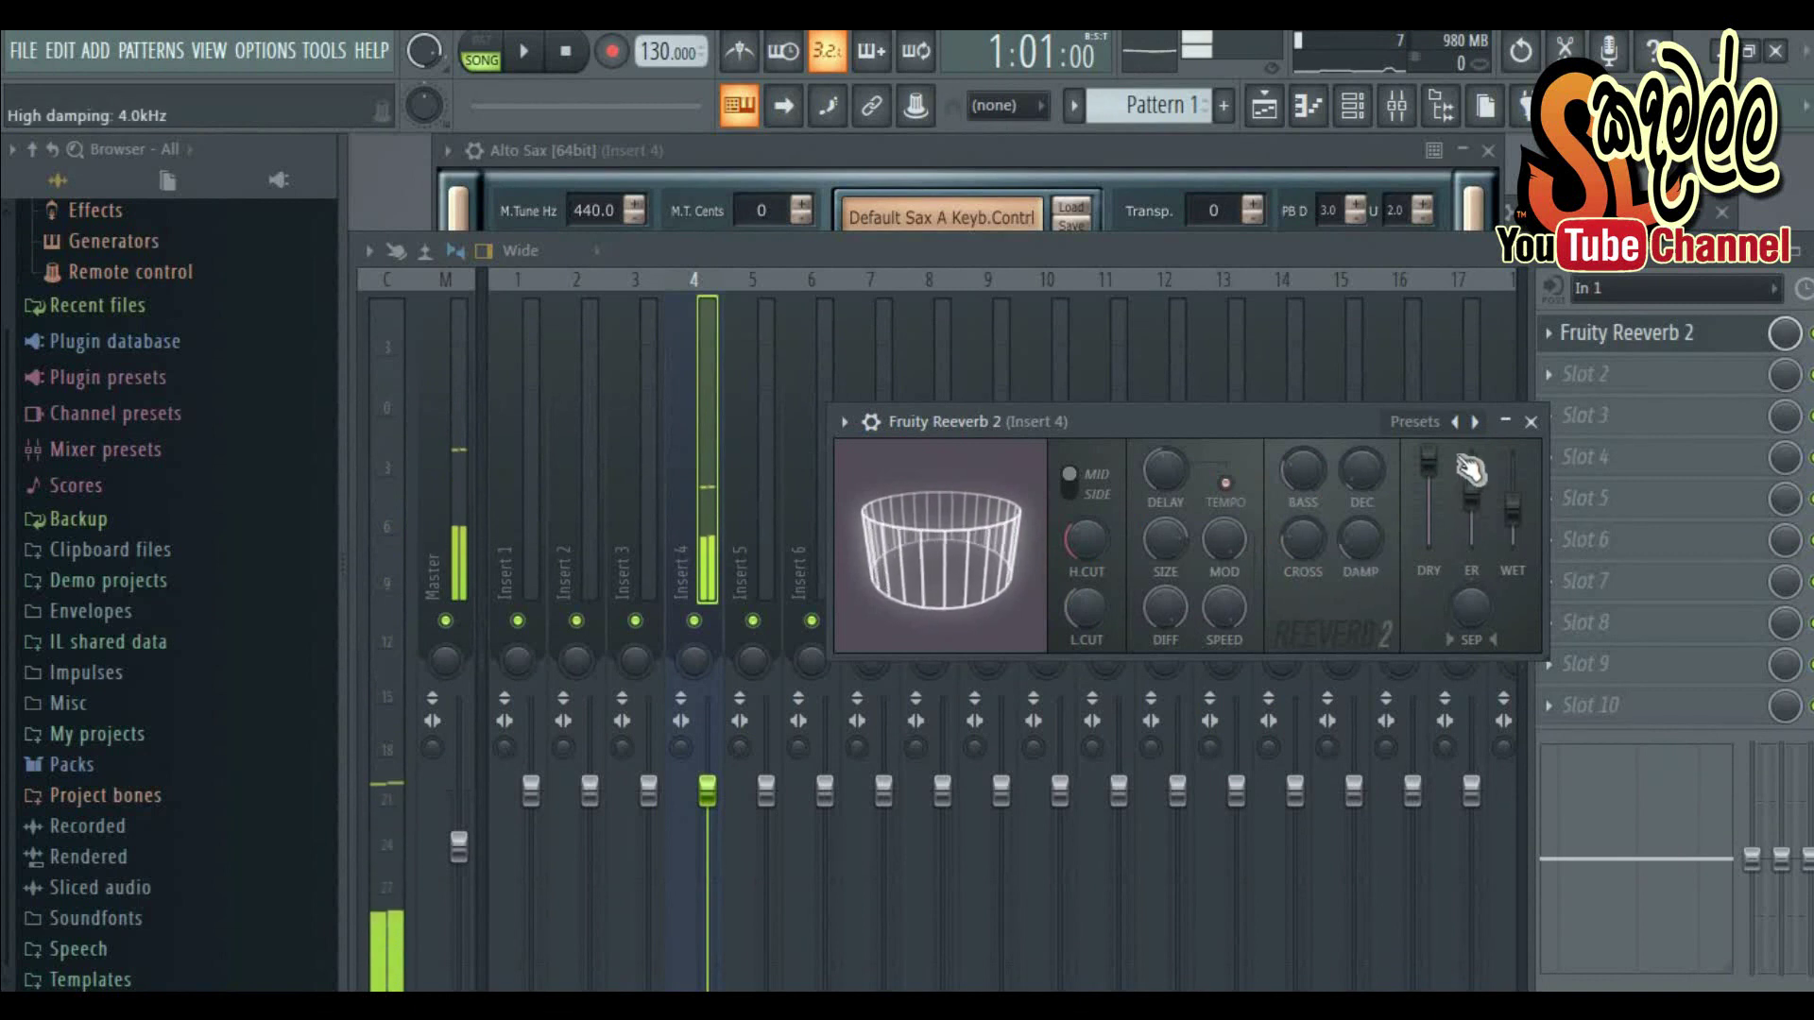
{"action": "left_click", "coordinate": [1530, 422]}
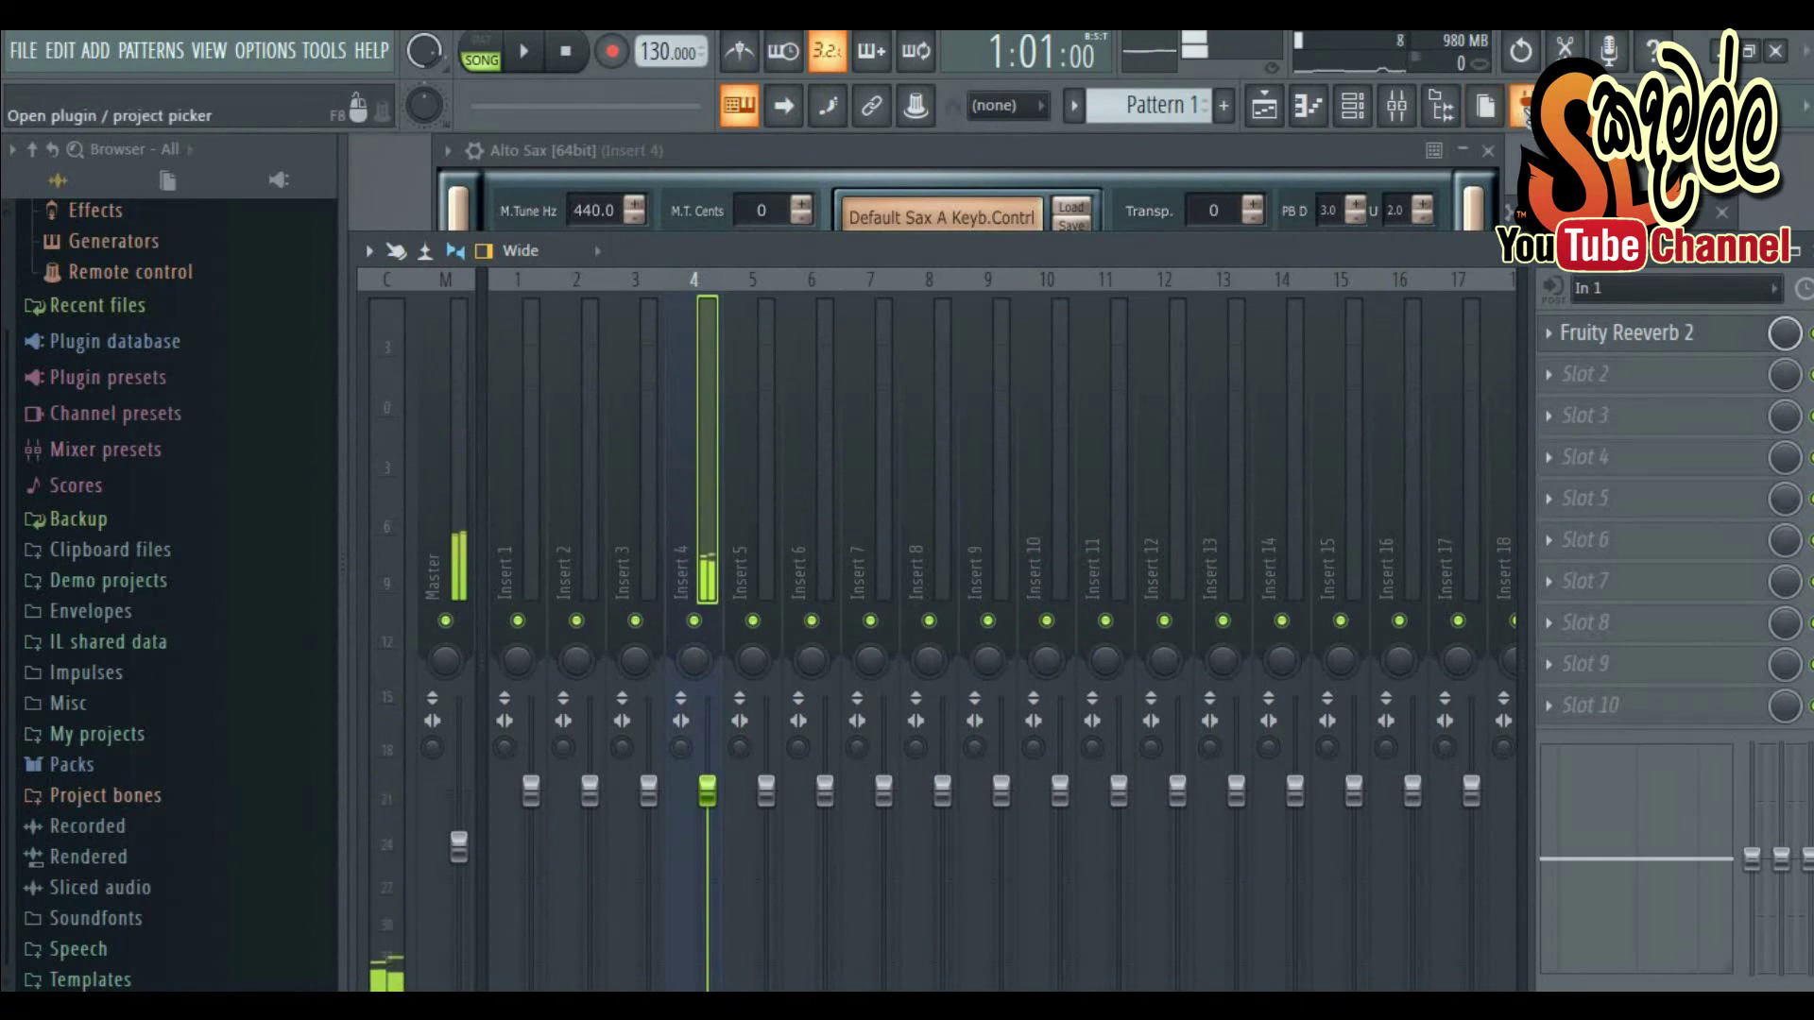
- Add Fruity Delay 3 to Insert 4's second effect slot with a feedback level of 61.7%, and lower the track's fader slightly
{"action": "left_click", "coordinate": [1527, 108]}
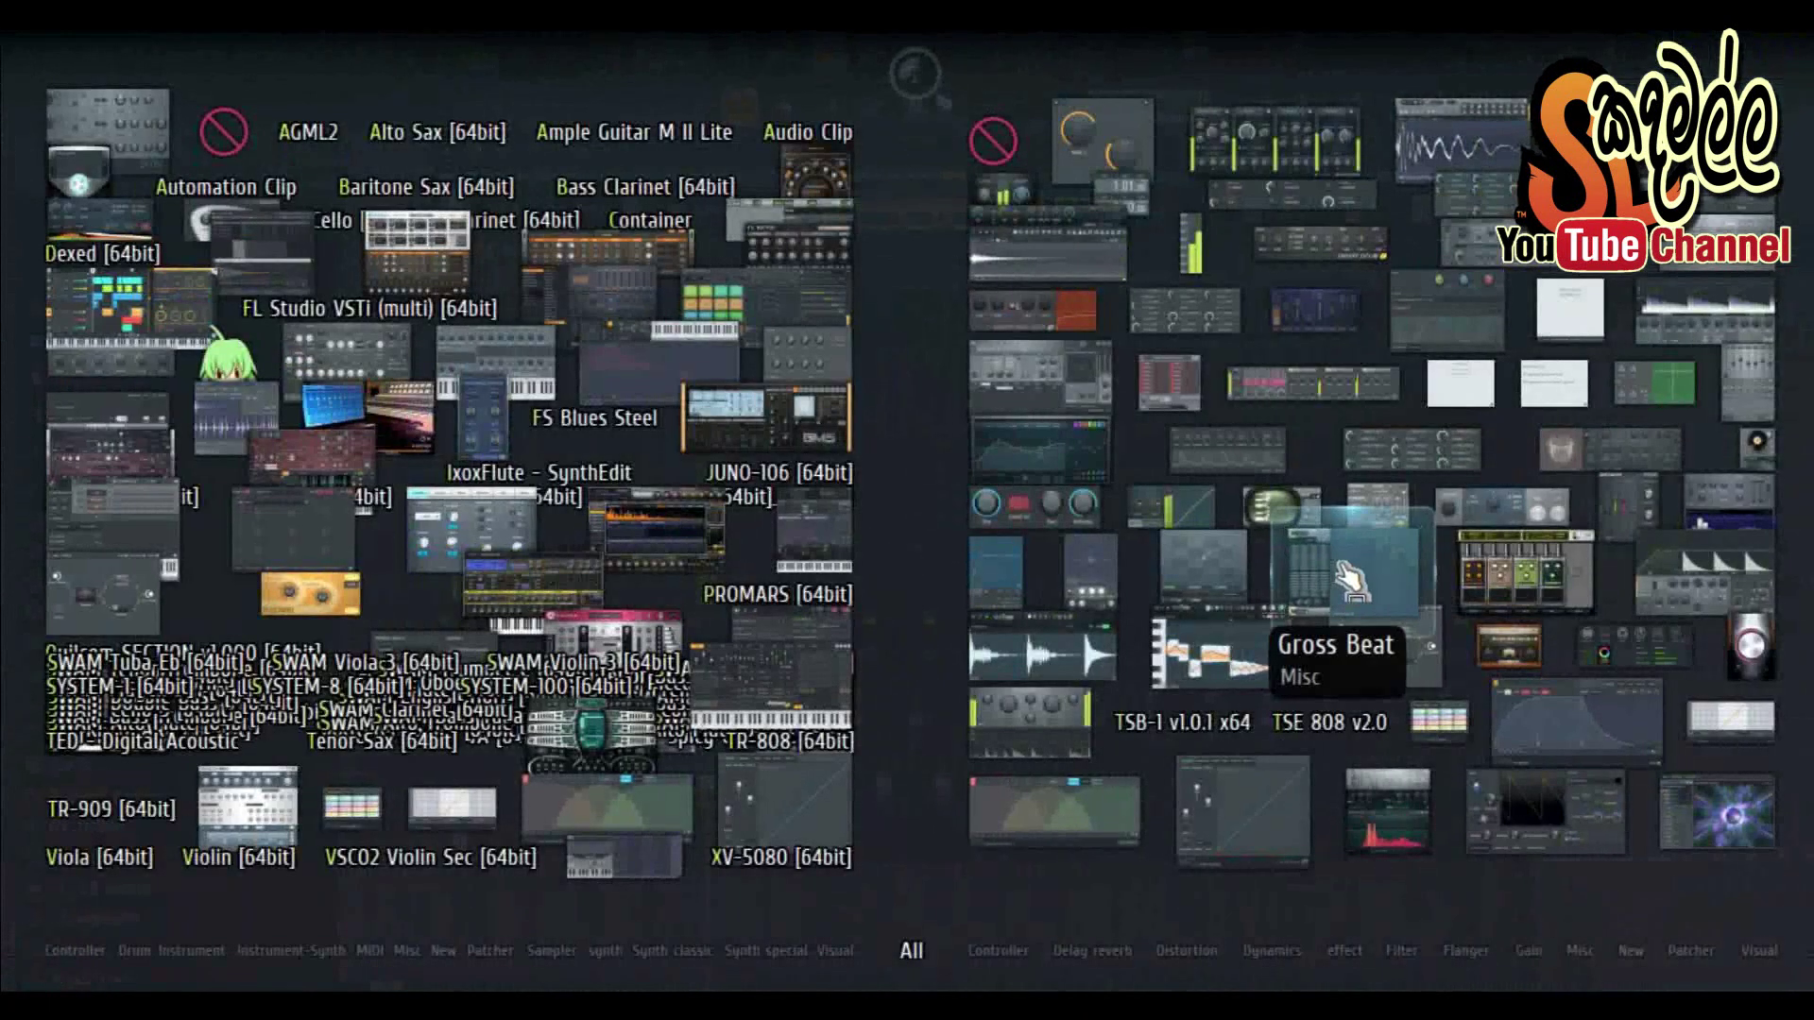
{"action": "left_click", "coordinate": [1460, 227]}
{"action": "mouse_move", "coordinate": [1022, 453]}
{"action": "left_mouse_down"}
{"action": "mouse_move", "coordinate": [1023, 481]}
{"action": "mouse_move", "coordinate": [1023, 463]}
{"action": "left_mouse_up"}
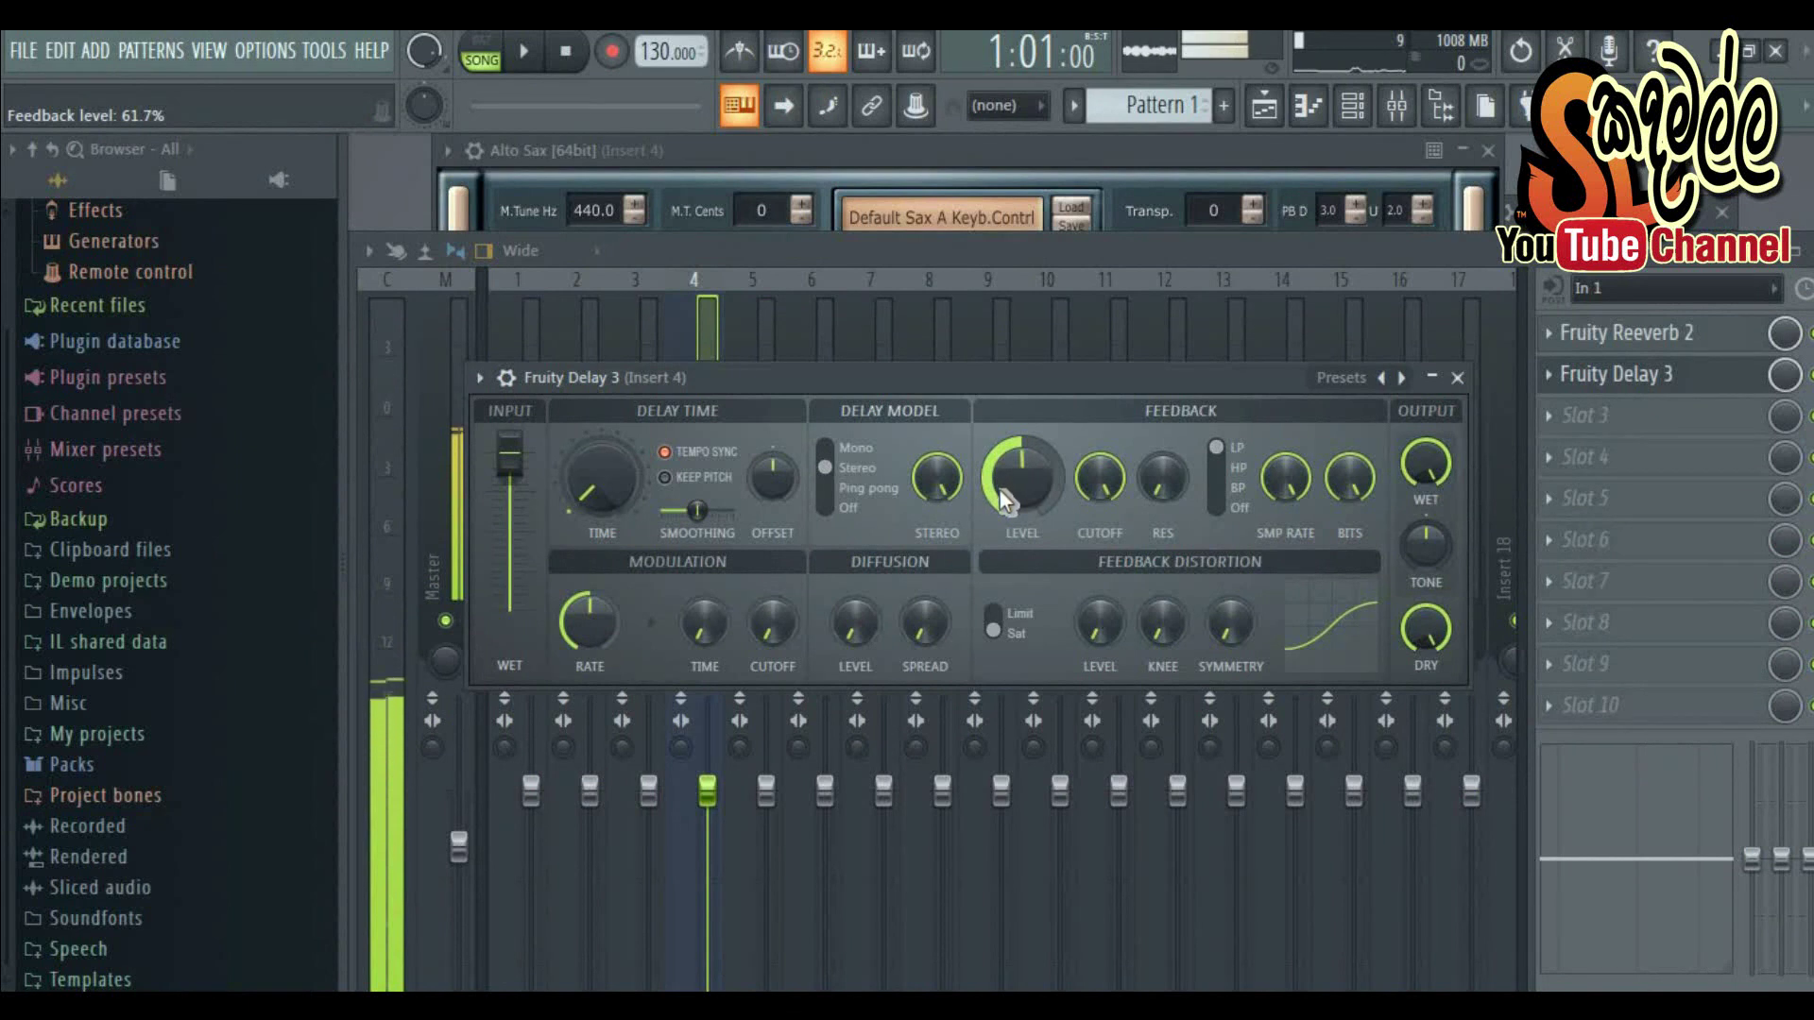
{"action": "left_click_drag", "start_coordinate": [710, 794], "coordinate": [709, 802]}
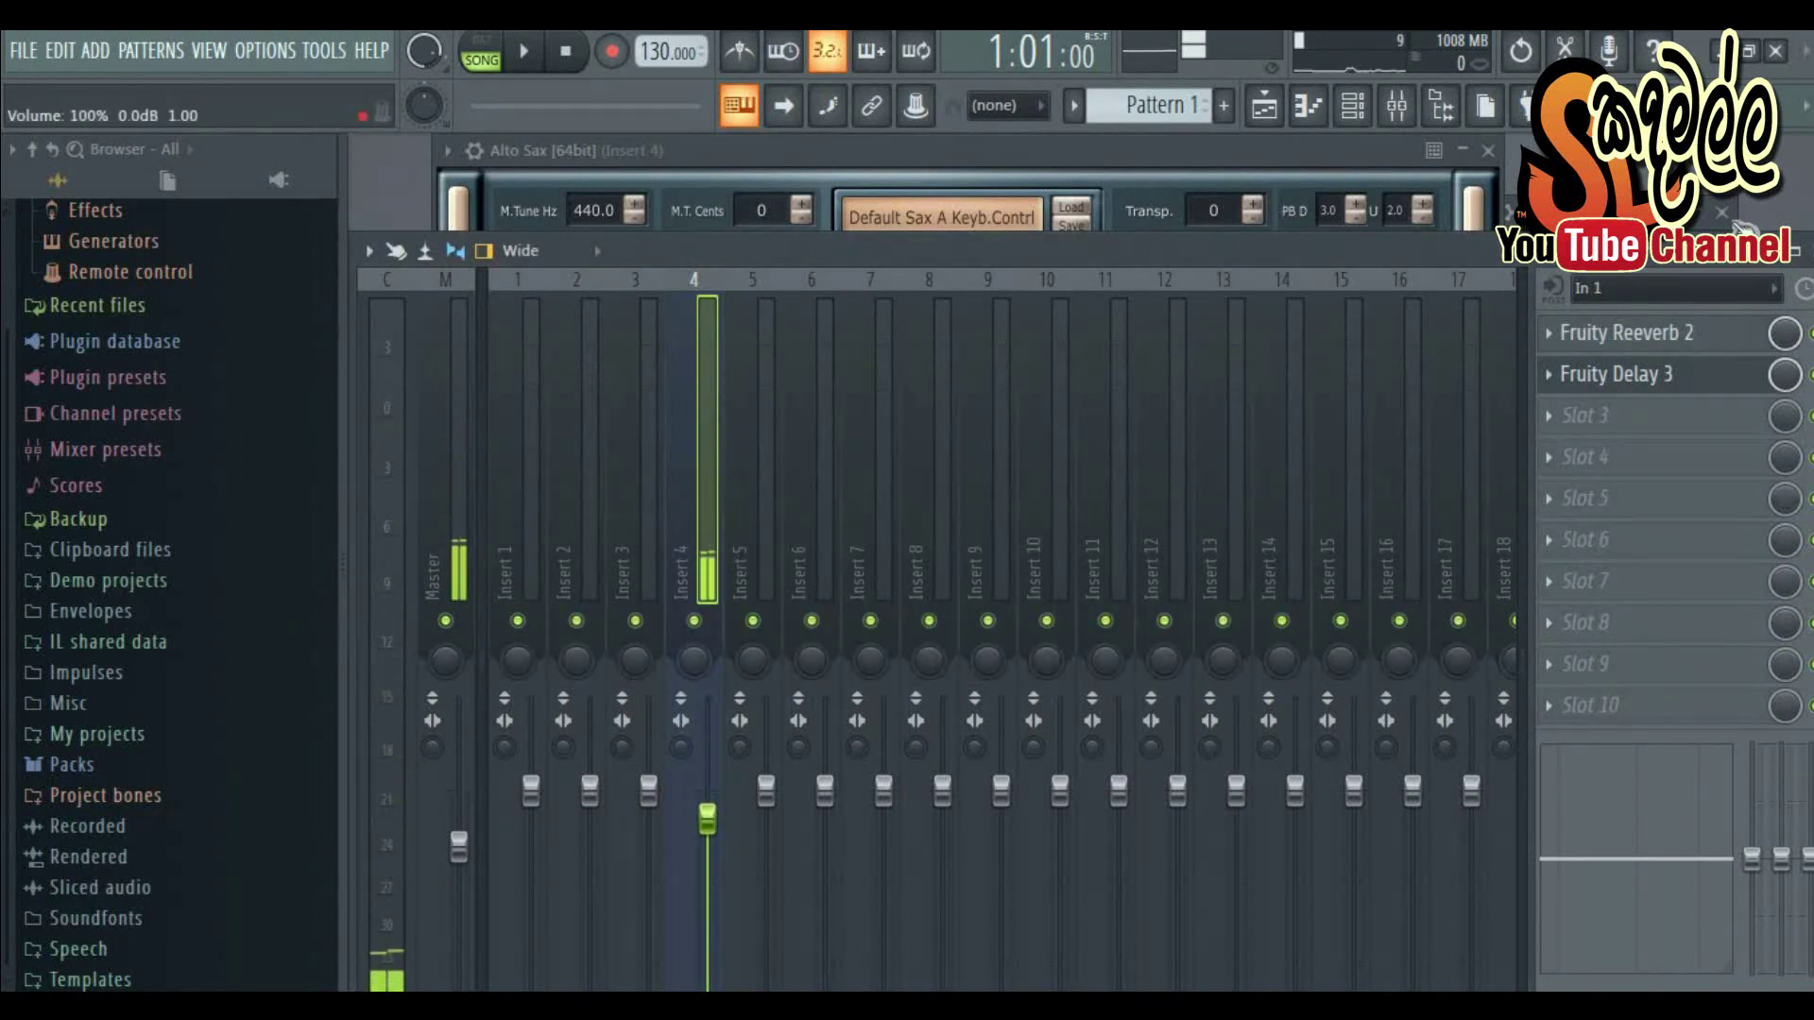
- Reopen the Fruity Delay 3 settings on Insert 4 and reposition the window over the mixer
{"action": "left_click", "coordinate": [1707, 383]}
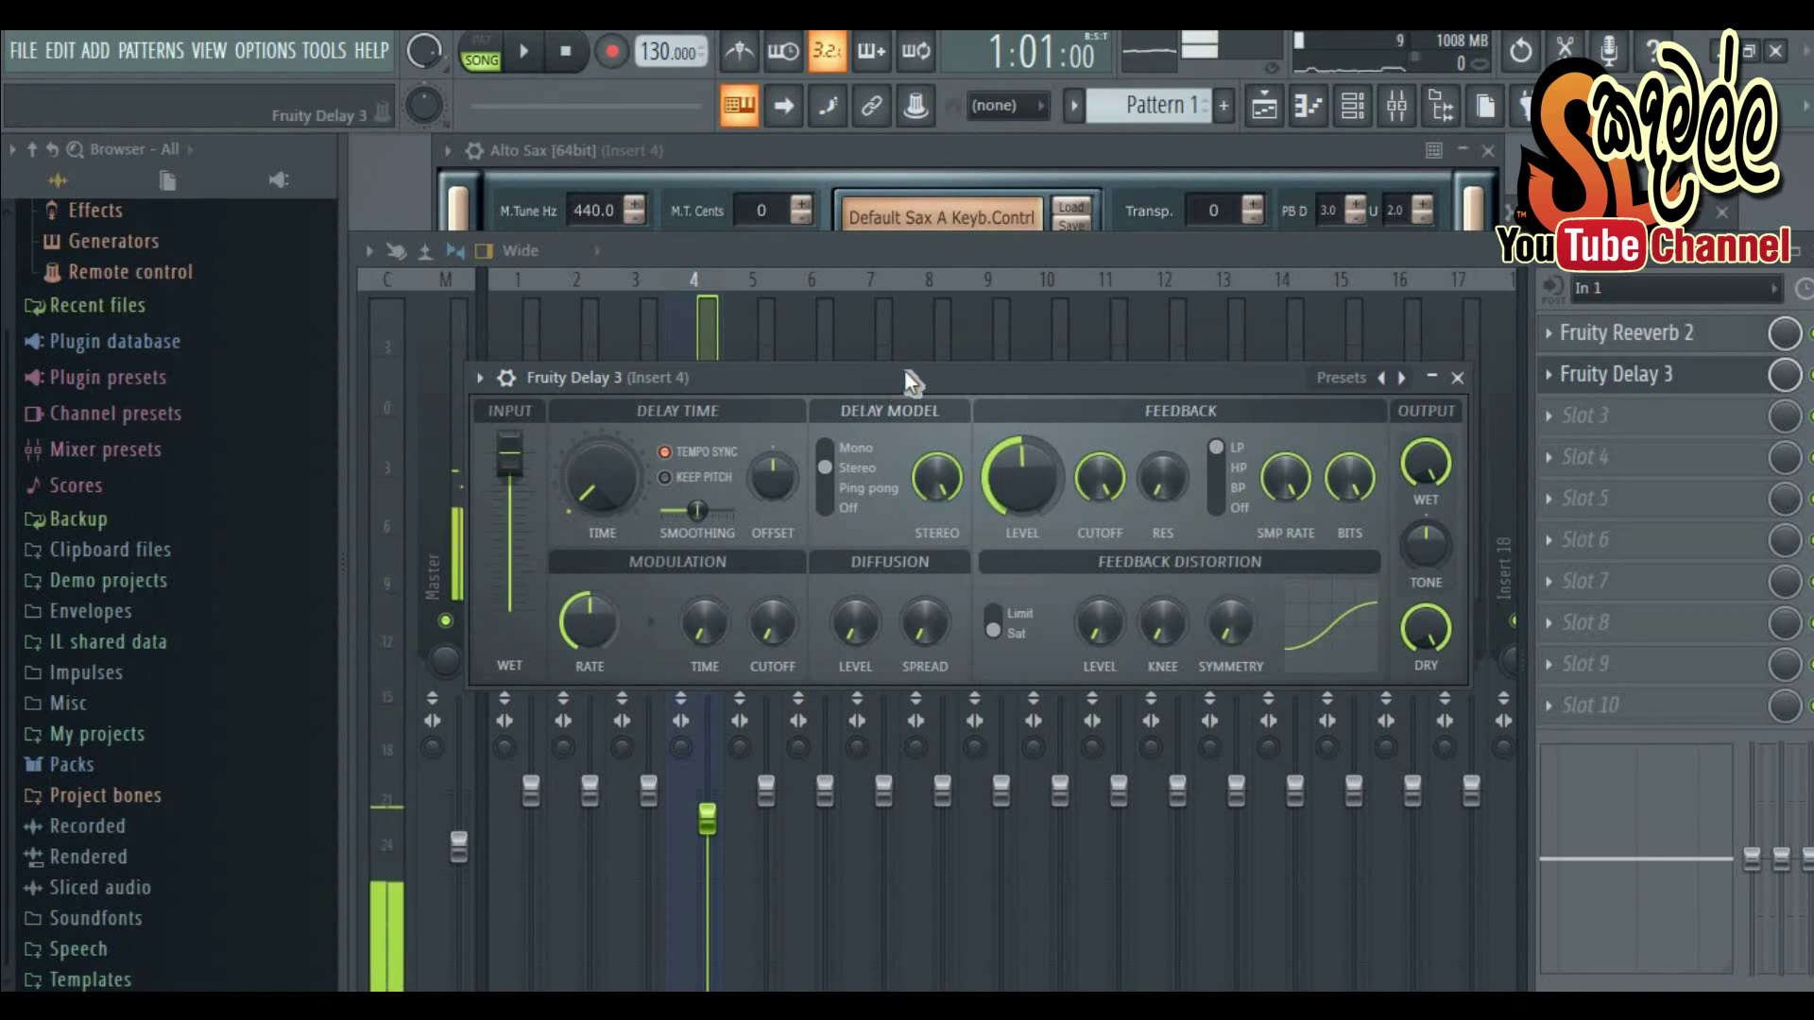
{"action": "left_click_drag", "start_coordinate": [905, 371], "coordinate": [922, 382]}
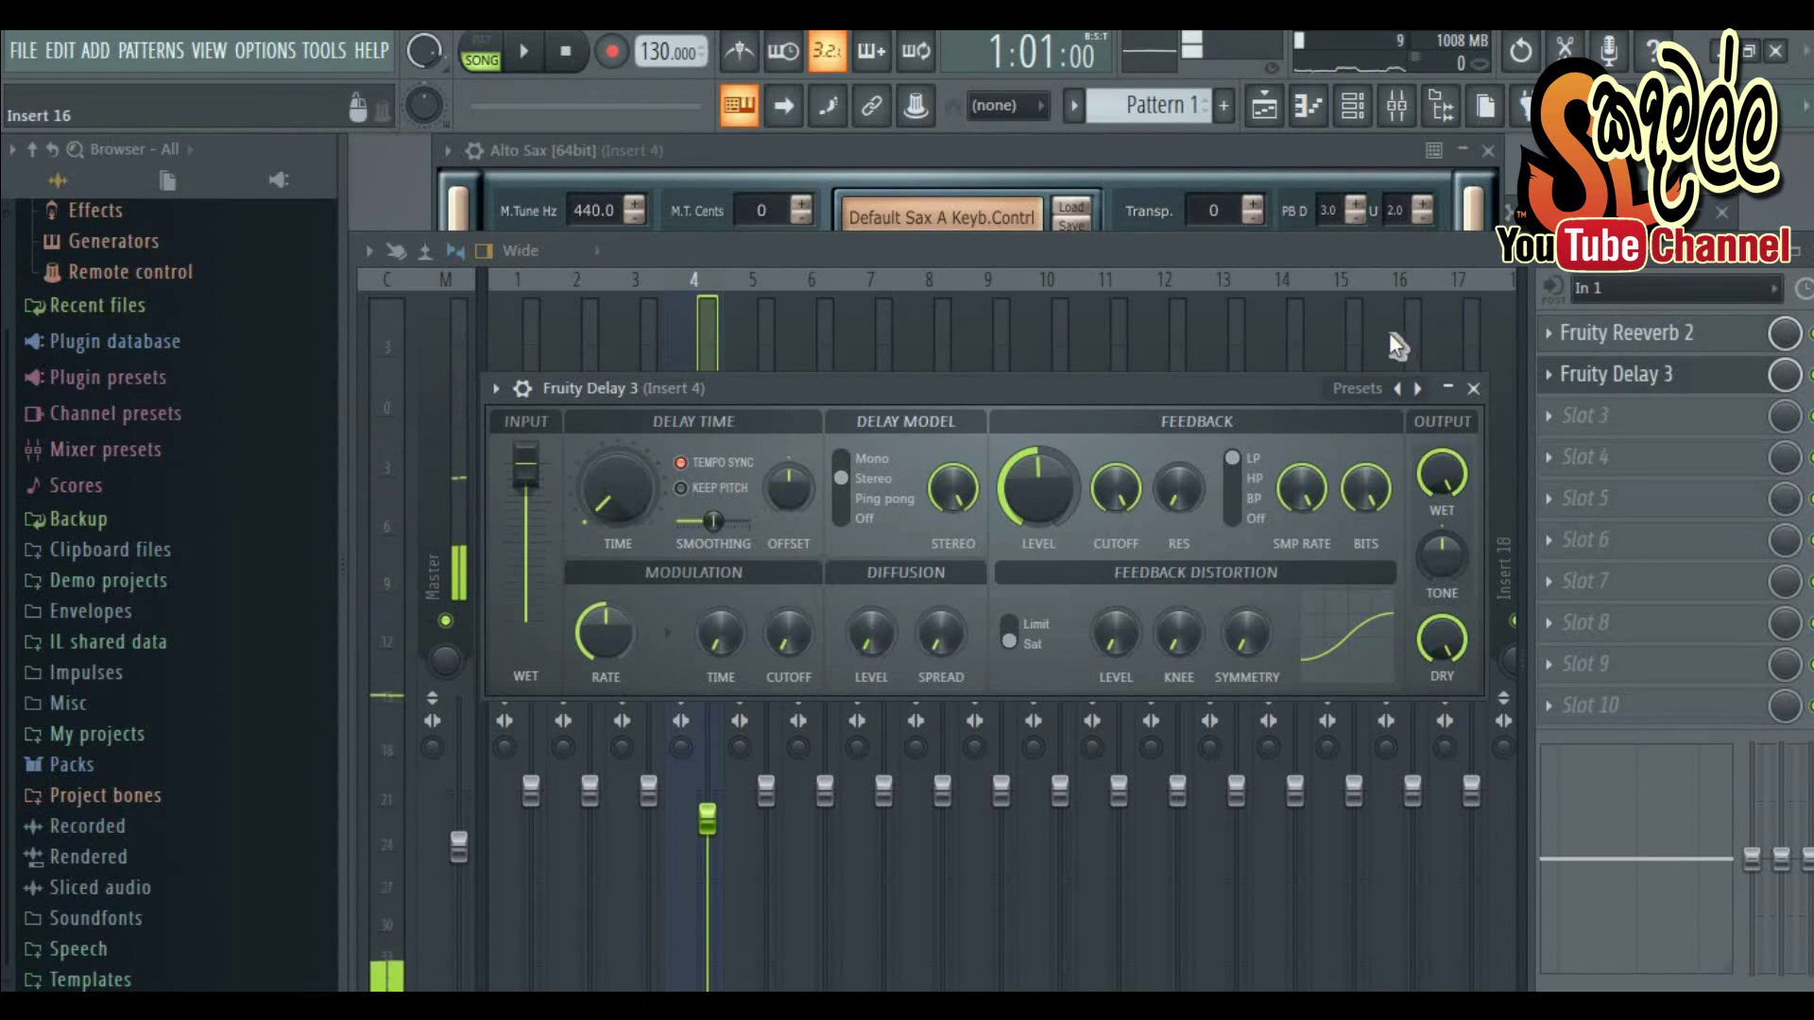
{"action": "left_click_drag", "start_coordinate": [1217, 373], "coordinate": [1188, 366]}
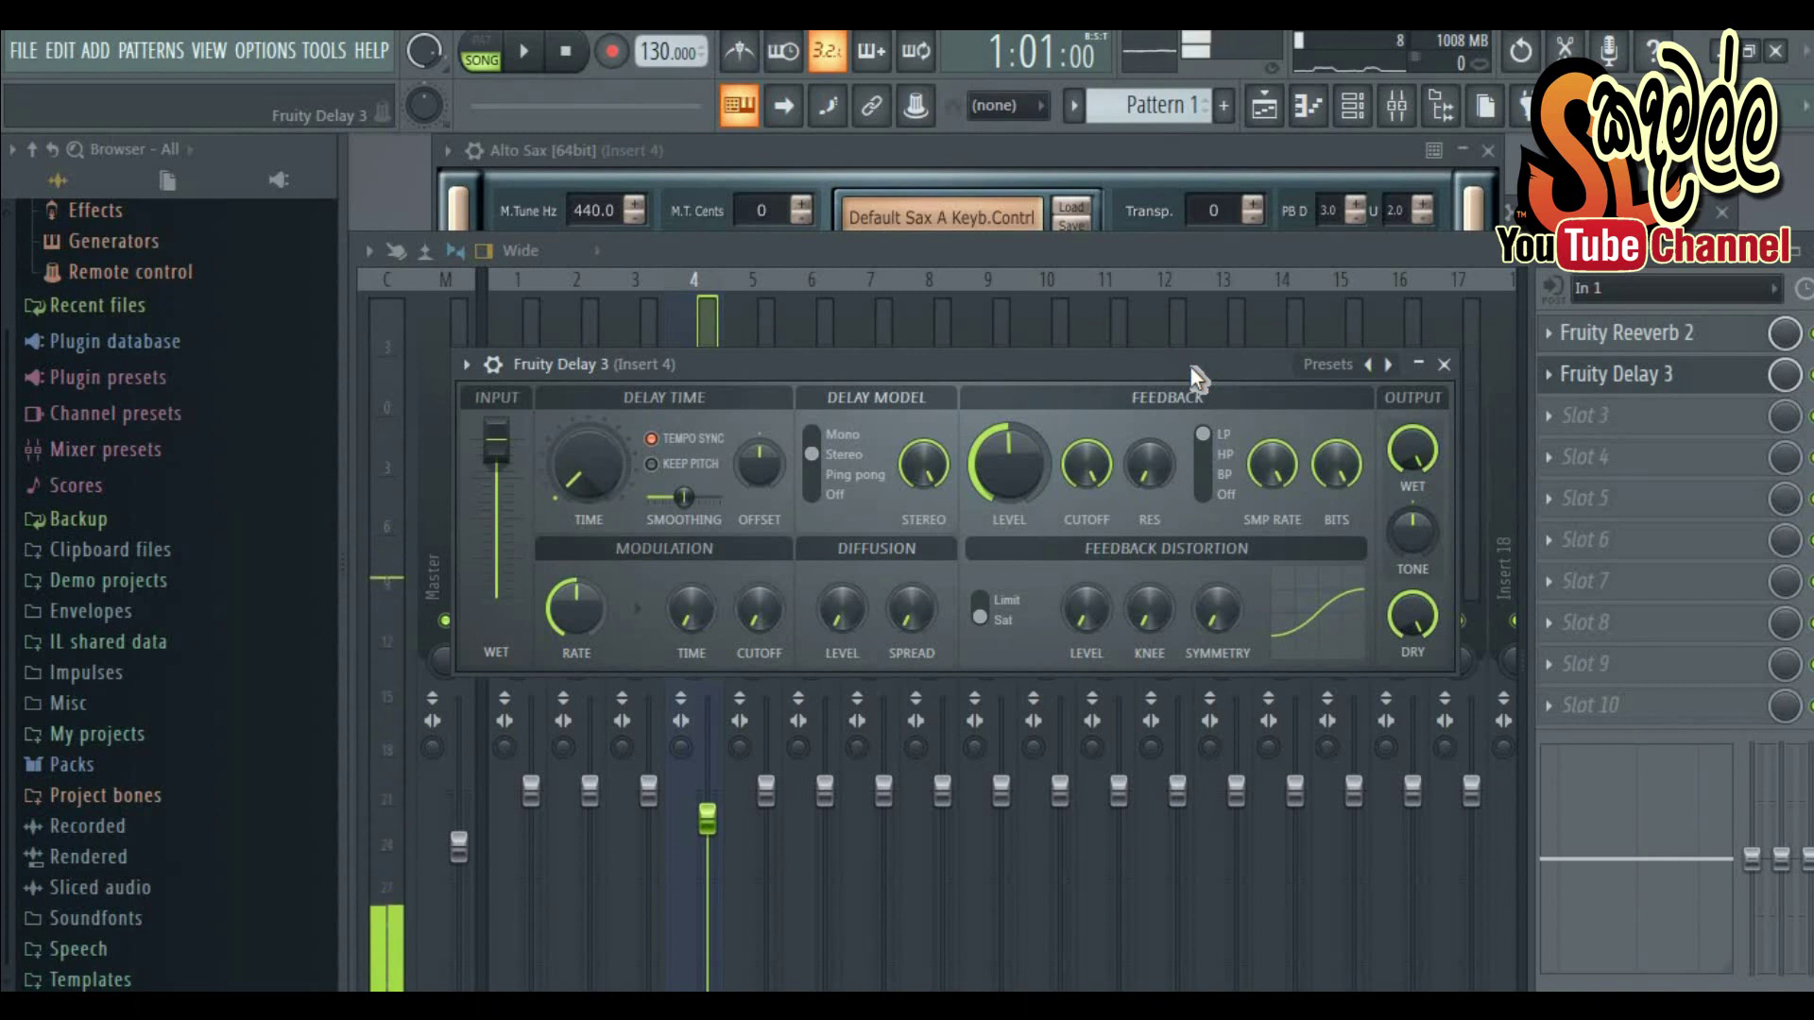
{"action": "left_click_drag", "start_coordinate": [1195, 378], "coordinate": [1224, 403]}
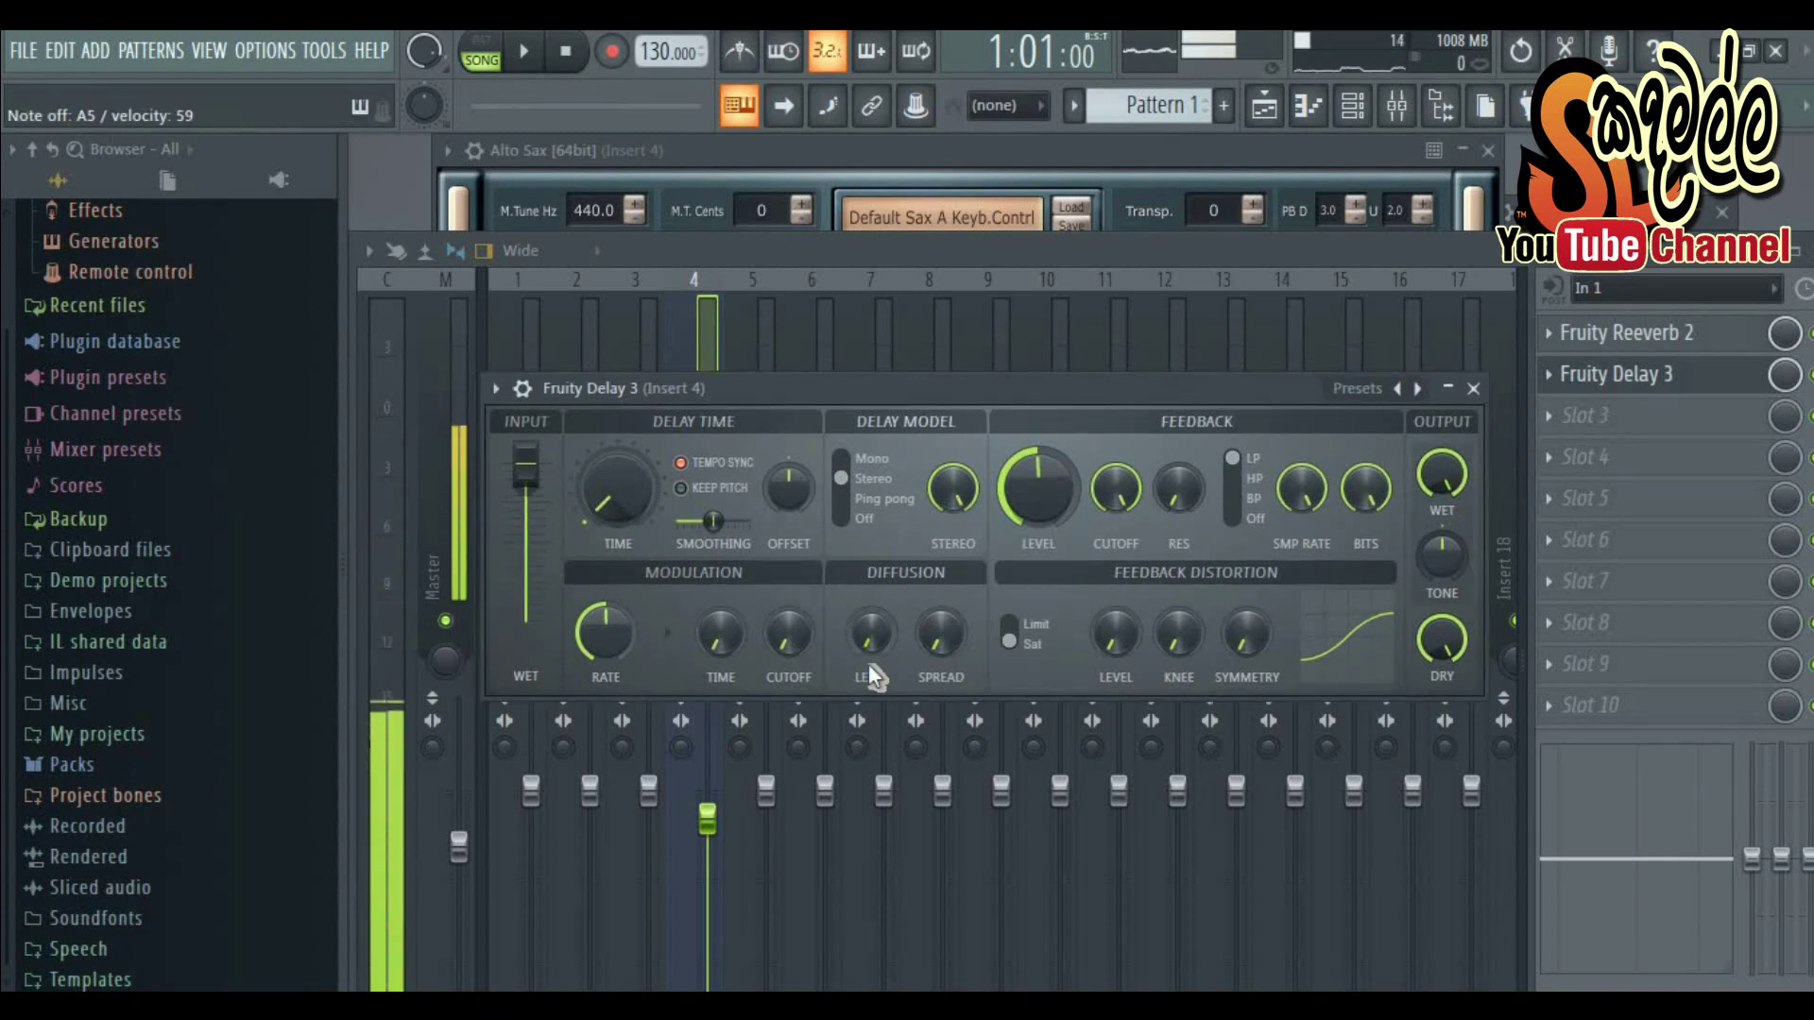